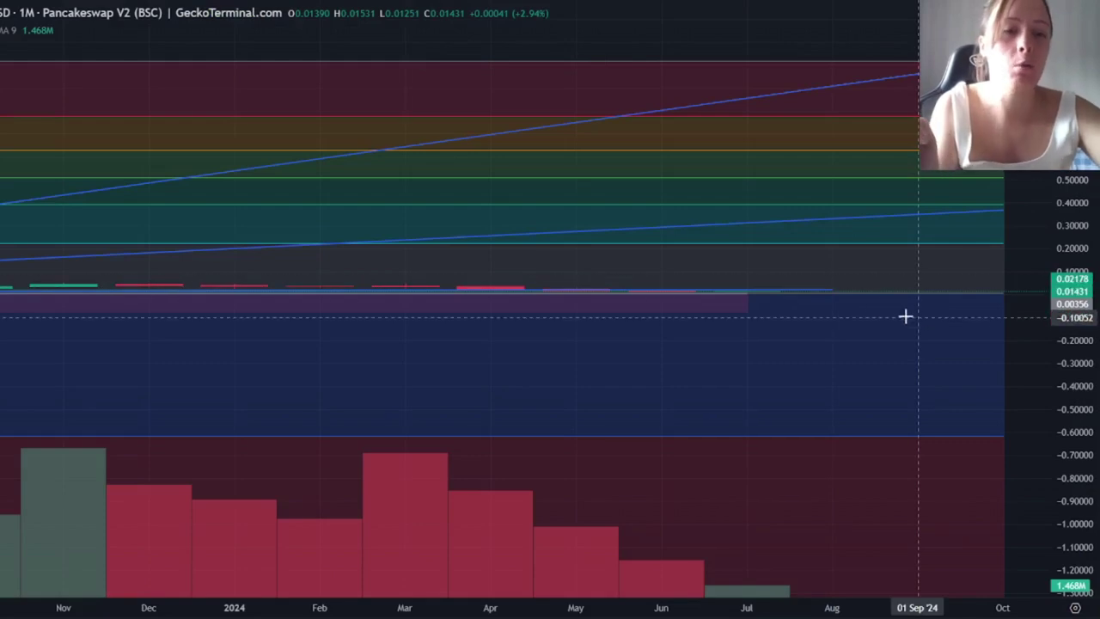
# Adjust the lowest trend line's end point at 01 Aug '24 to a price of about 0.0235 on the monthly GFAL/USD chart
pyautogui.click(835, 290)
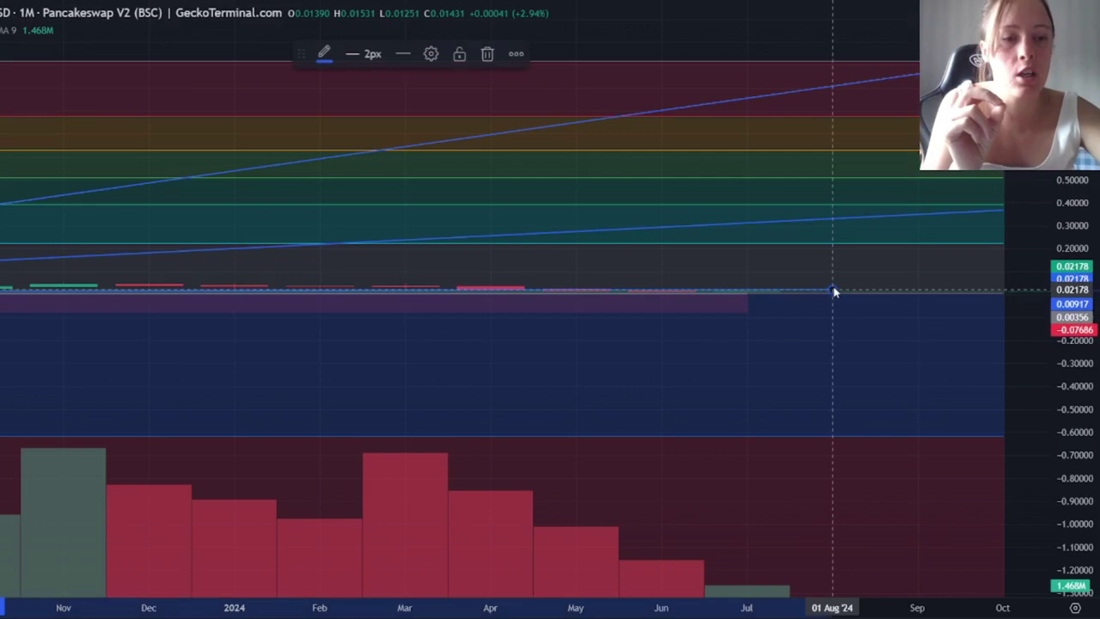
pyautogui.moveTo(834, 285); pyautogui.dragTo(833, 291)
pyautogui.scroll(4, 831, 288)
pyautogui.scroll(2, 831, 288)
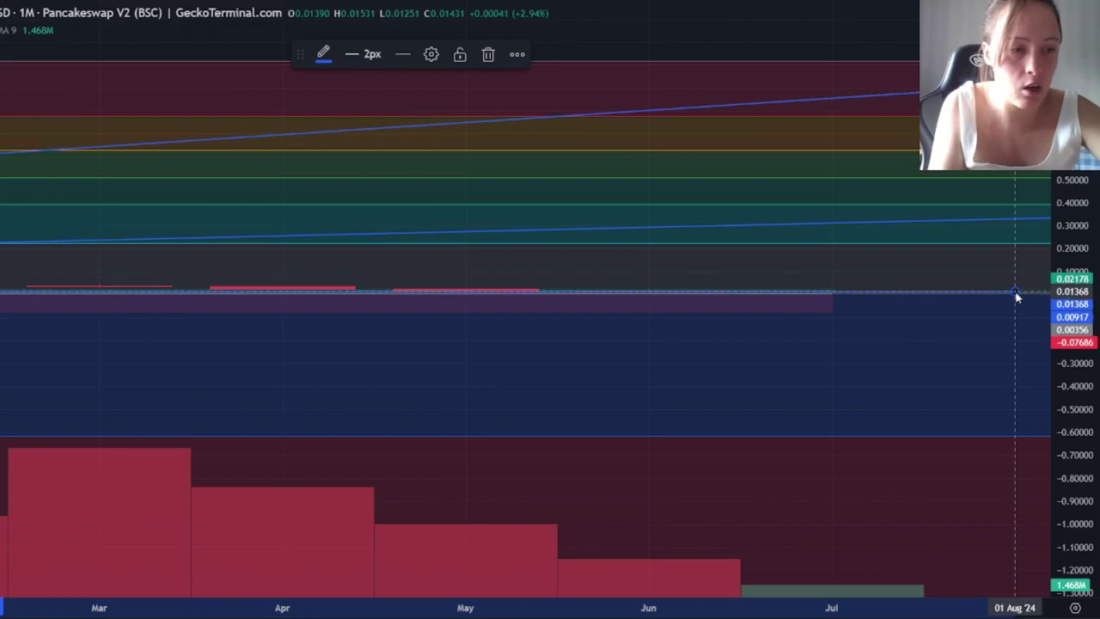
pyautogui.moveTo(1019, 296); pyautogui.dragTo(1020, 291)
pyautogui.scroll(-2, 1022, 297)
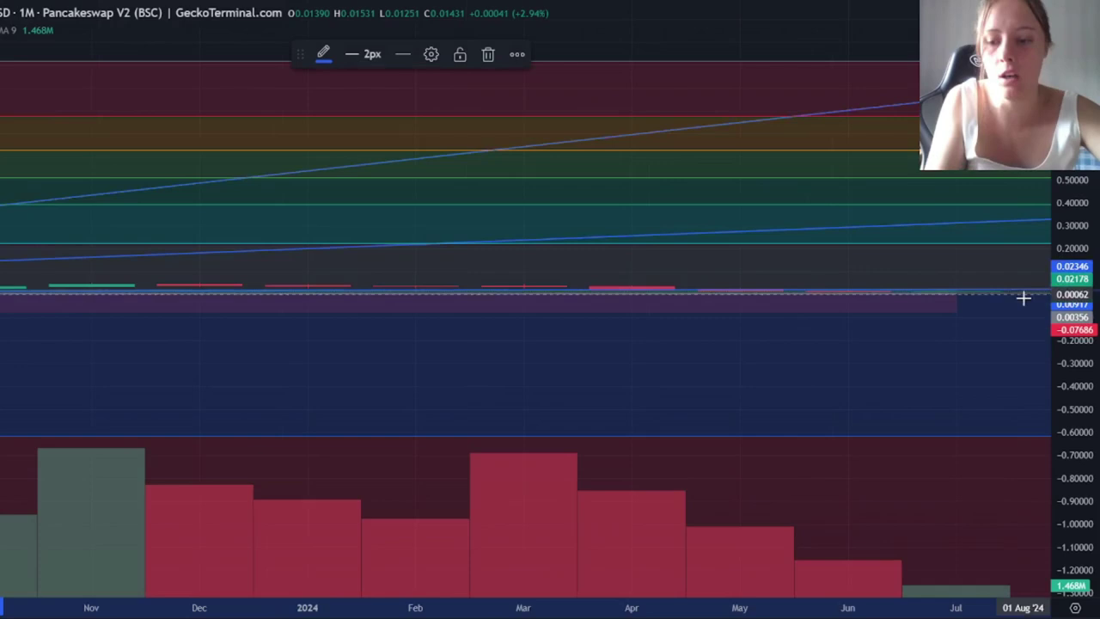
# Leave the full-screen chart and switch to CoinGecko's Games for a Living price page
pyautogui.press('Escape')
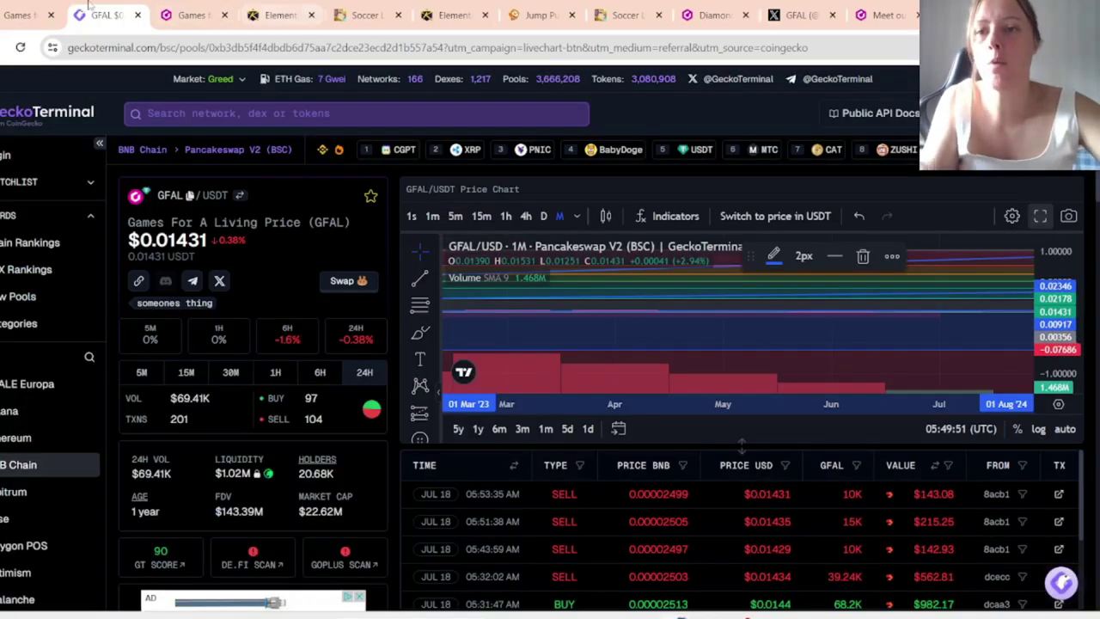
pyautogui.hotkey('ctrl', 'Tab')
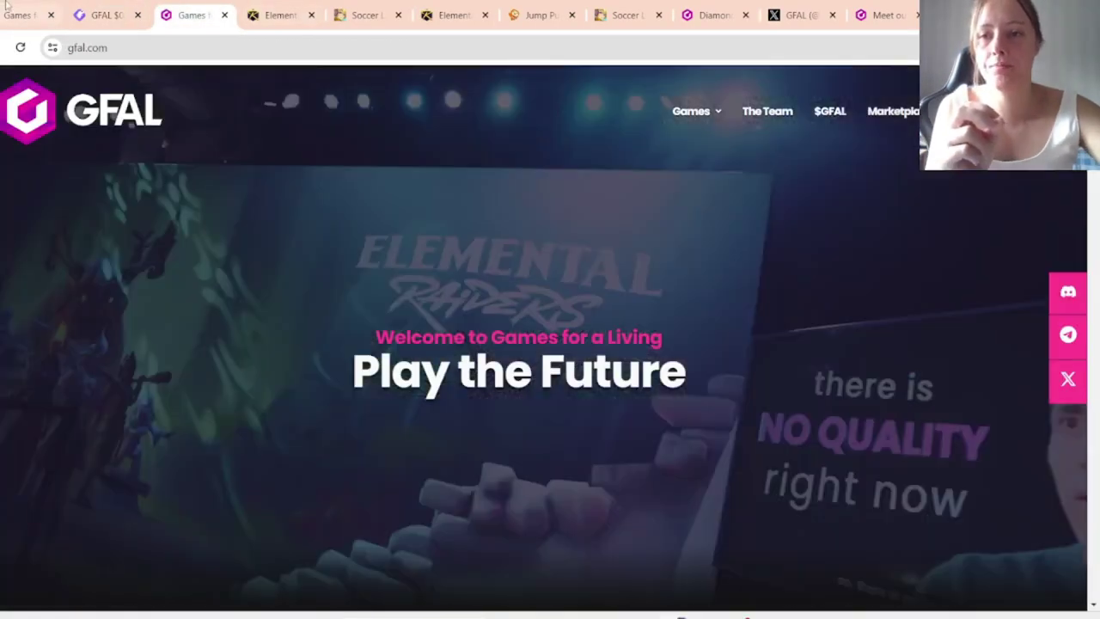
pyautogui.click(6, 6)
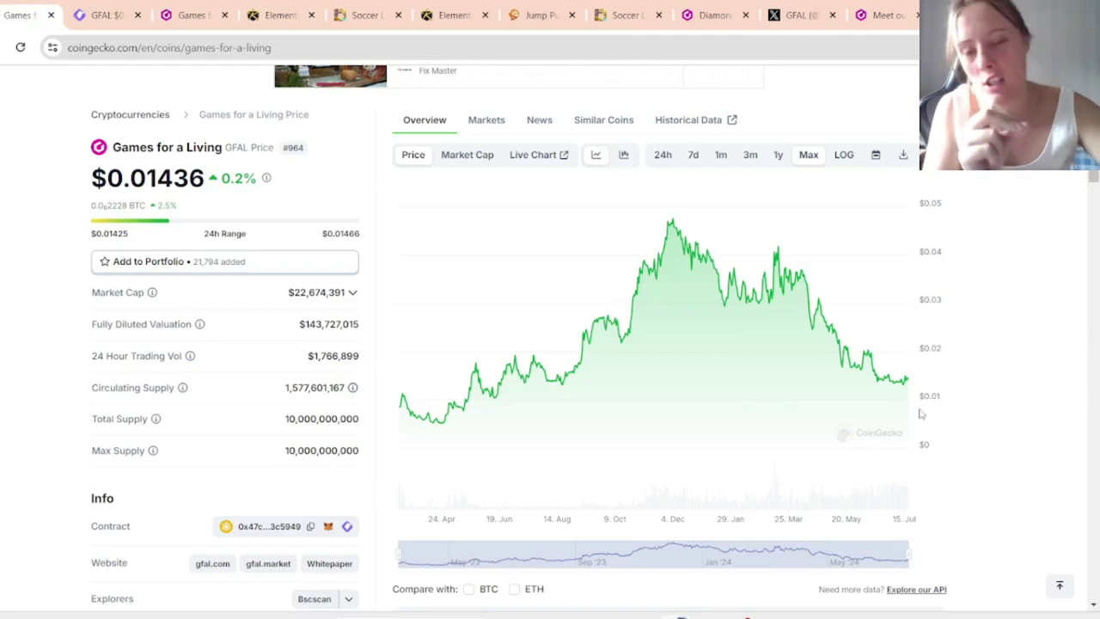
pyautogui.moveTo(911, 405)
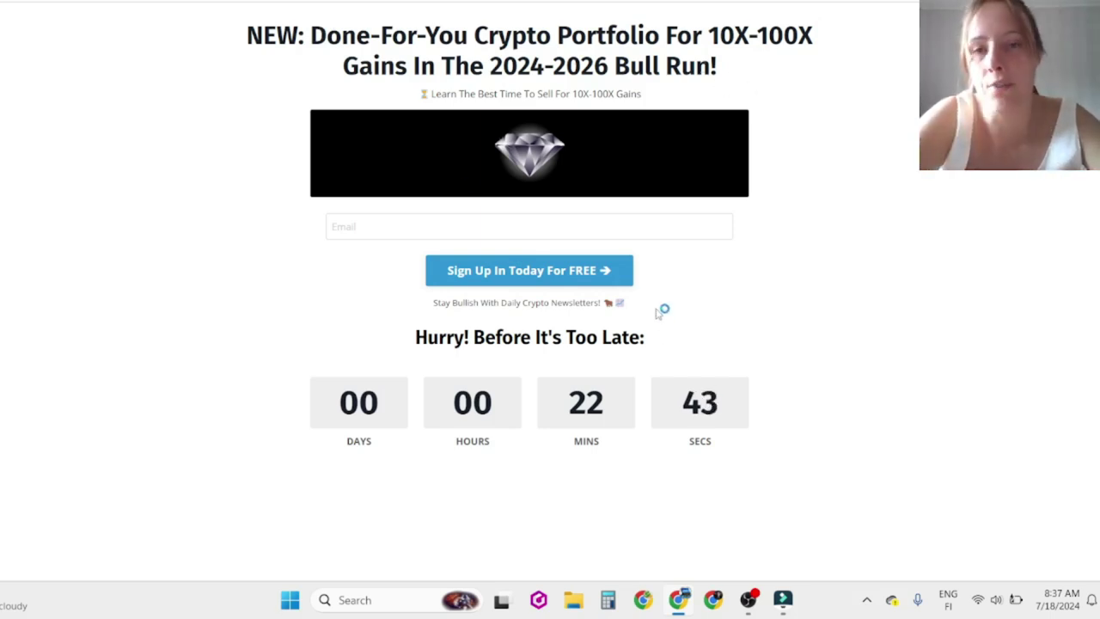
# Return to the CoinGecko page and inspect the latest price and the November 2023 price on the all-time chart
pyautogui.click(206, 1)
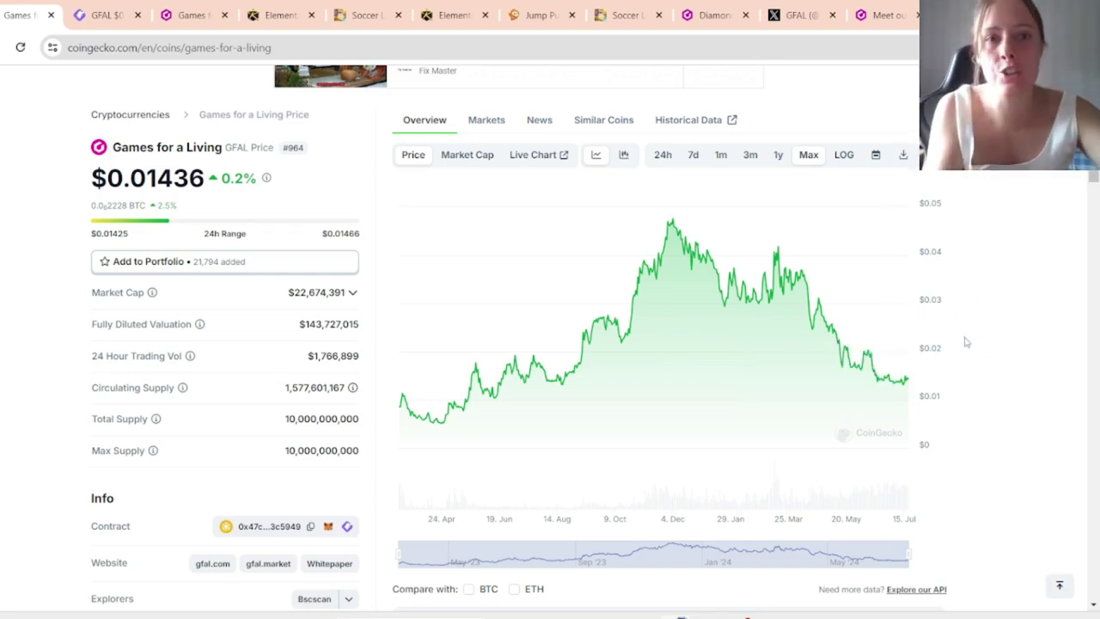
pyautogui.moveTo(908, 376)
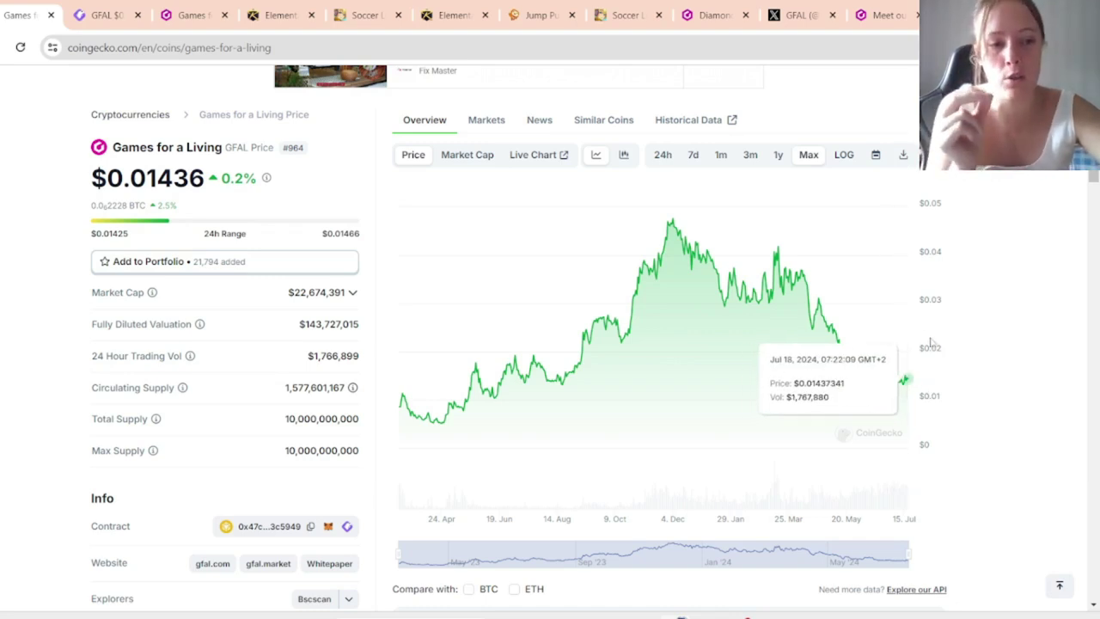
pyautogui.moveTo(645, 263)
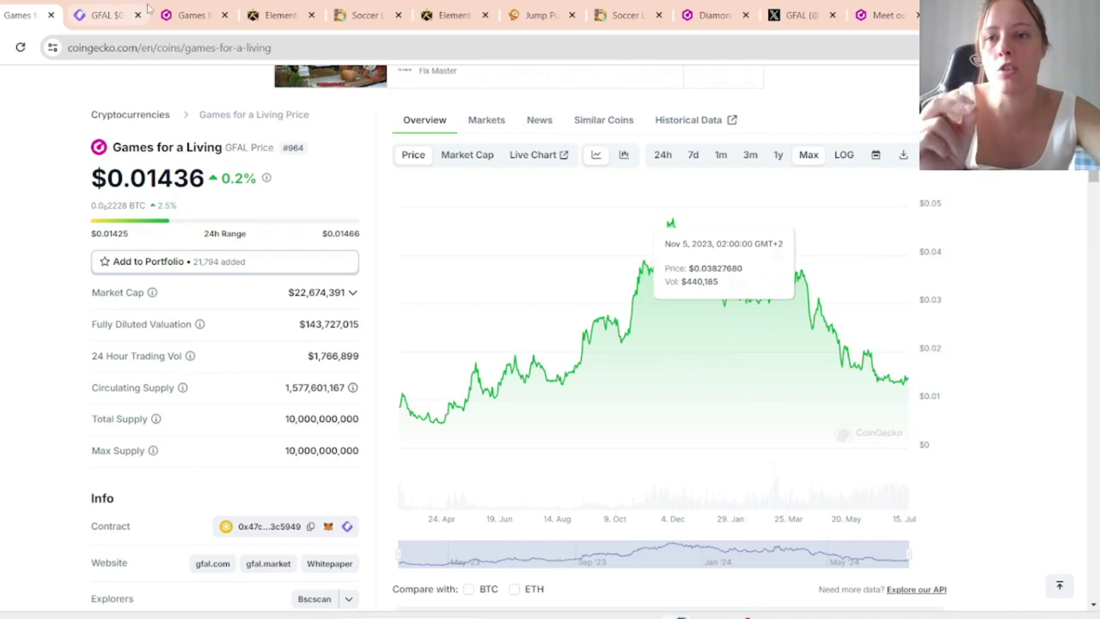
# Look at the GFAL, Elemental Raiders and Soccer Legends websites one after another
pyautogui.click(193, 15)
pyautogui.click(281, 15)
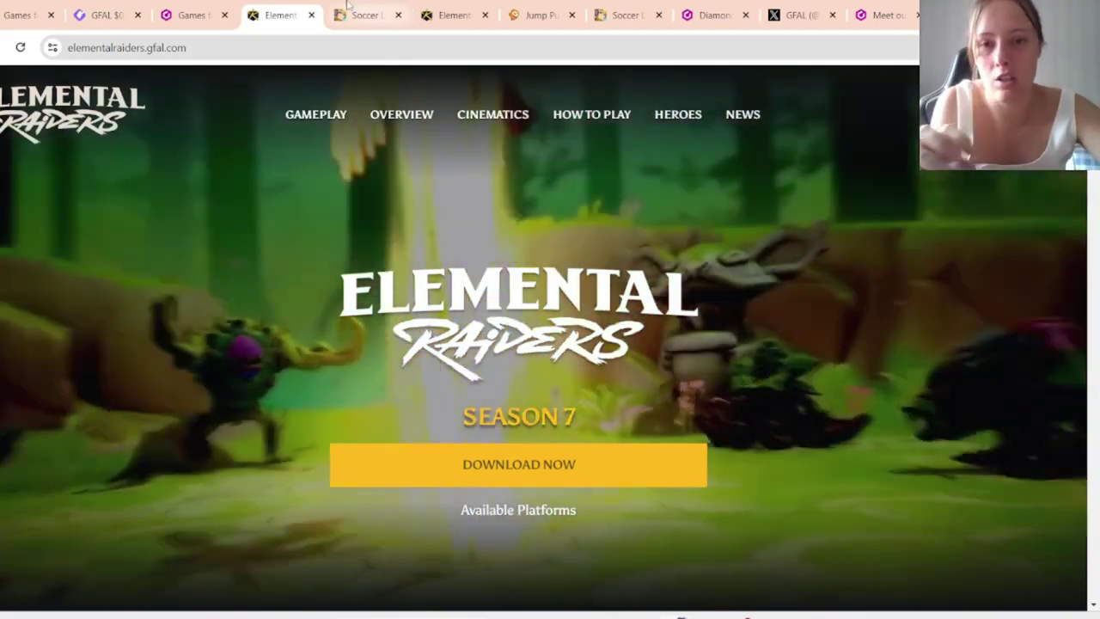
pyautogui.click(378, 16)
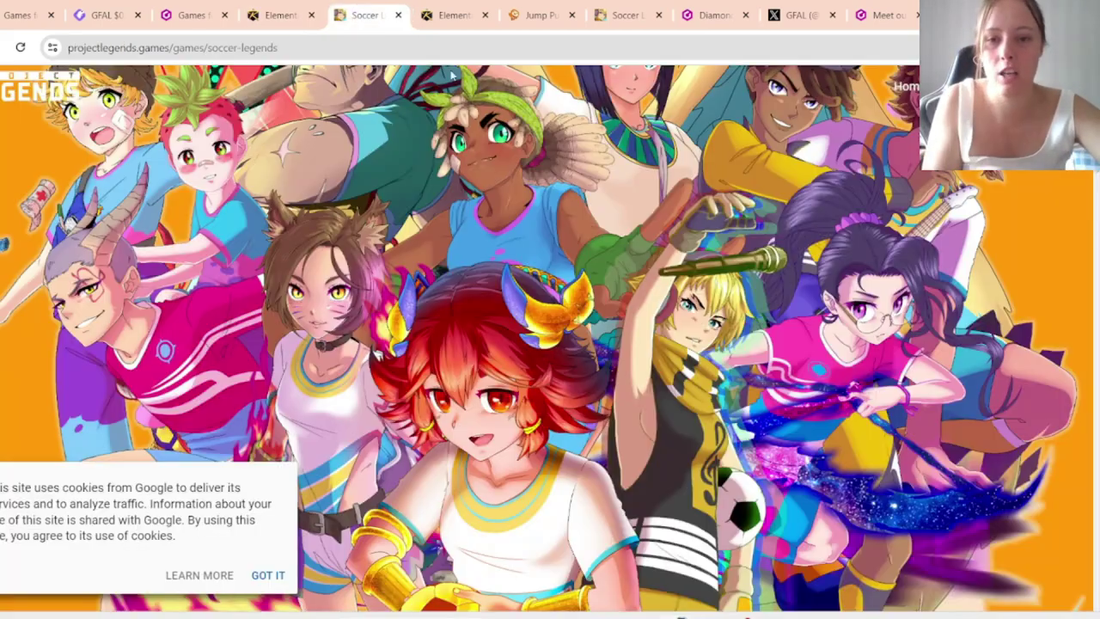
# Close the first Soccer Legends page and the duplicate Elemental Raiders page, and show the list of games on gfal.com
pyautogui.click(398, 15)
pyautogui.click(398, 15)
pyautogui.click(233, 5)
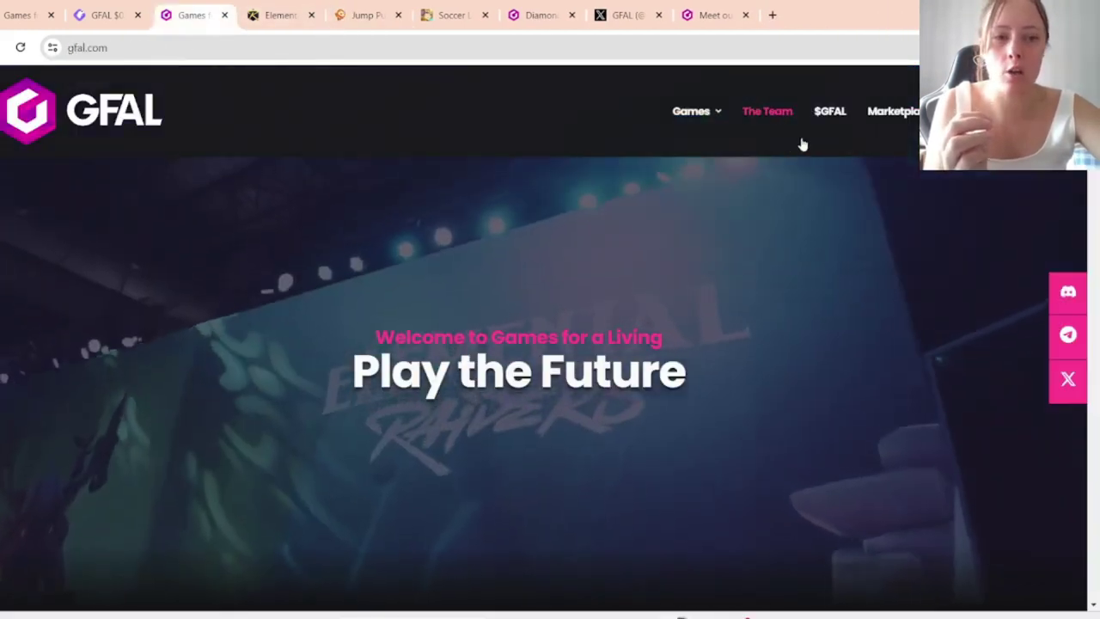
pyautogui.moveTo(691, 114)
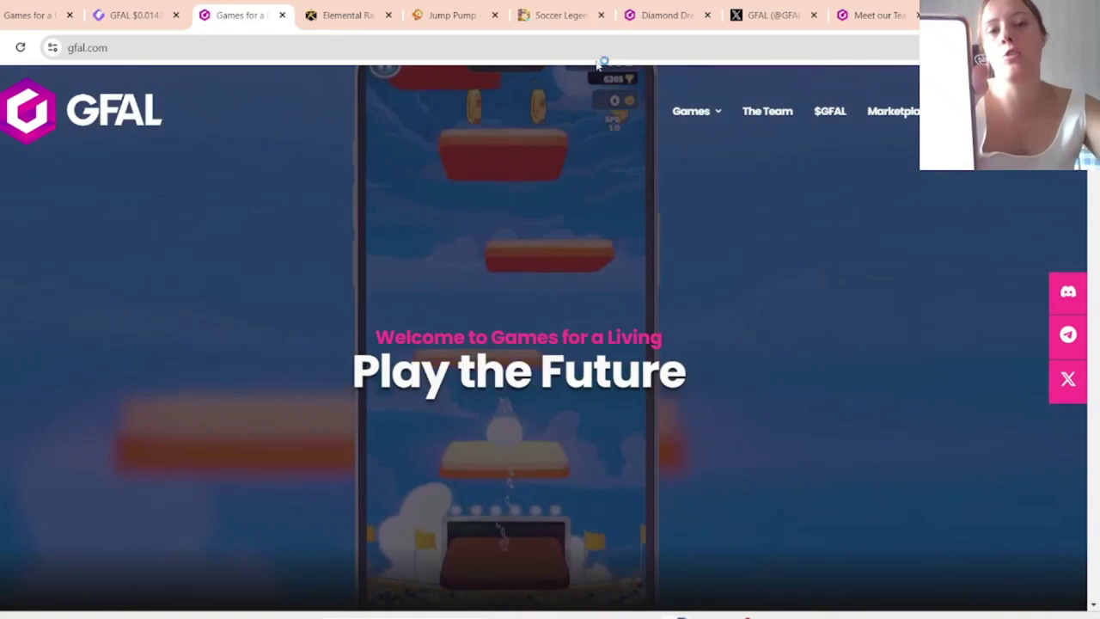
pyautogui.moveTo(688, 113)
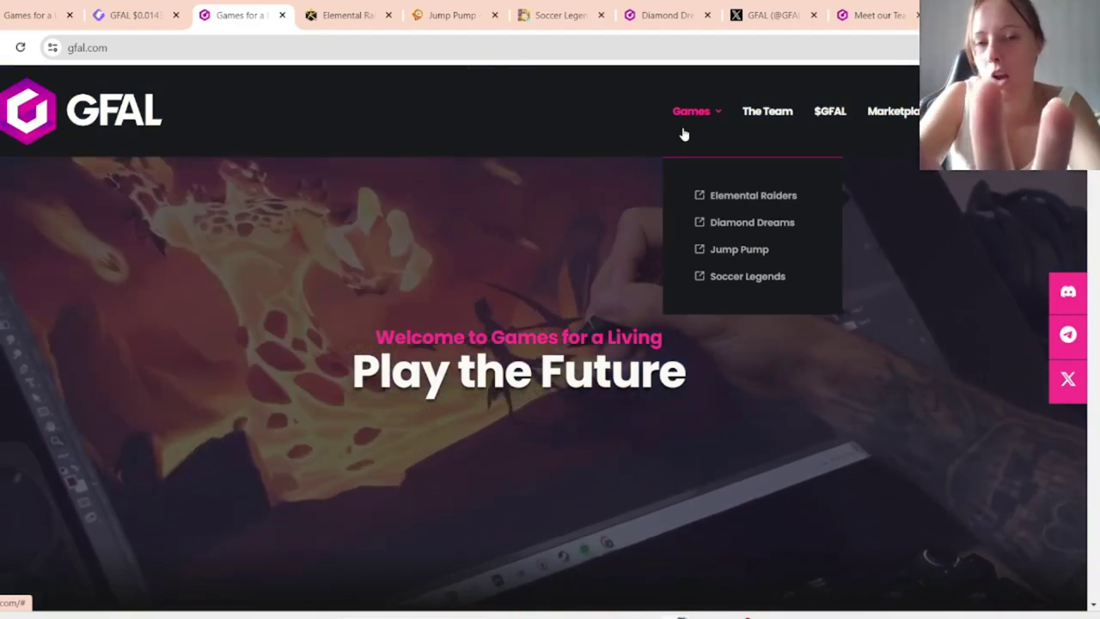
# Set the Windows display projection mode to Extend
pyautogui.press('super+p')
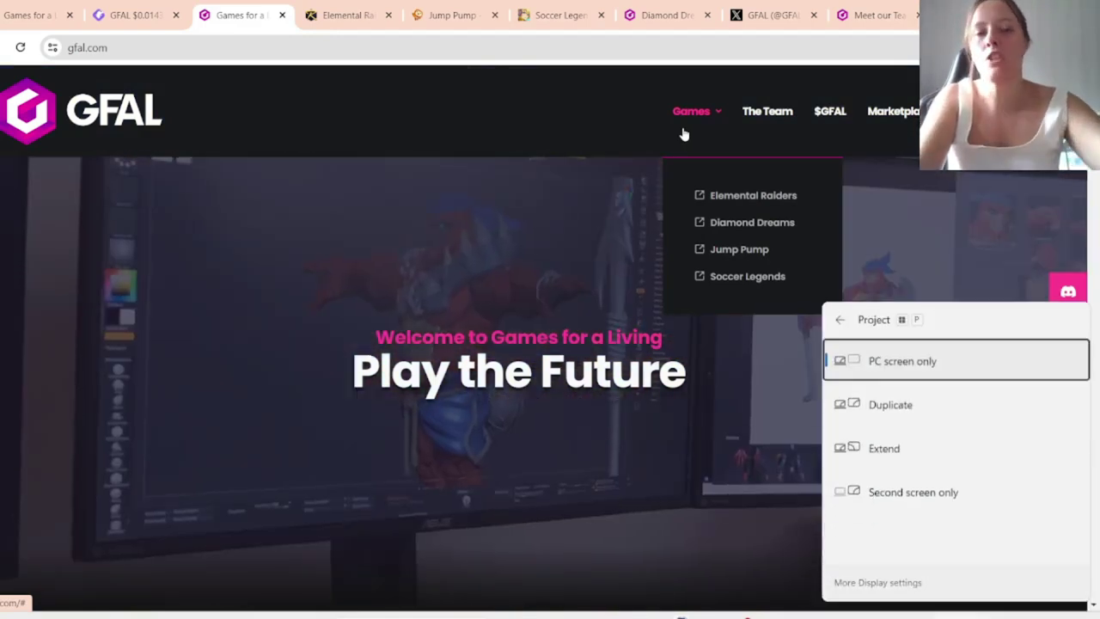
pyautogui.press('Down')
pyautogui.press('Down')
pyautogui.press('Return')
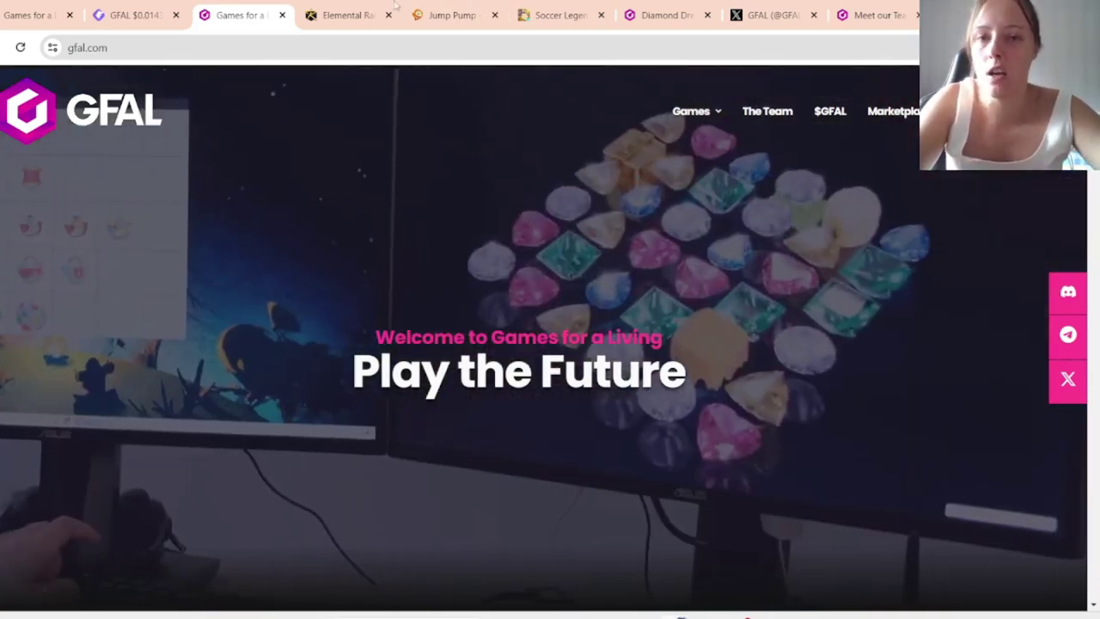
# Switch to GFAL's official X profile and read through the June posts toward the newer ones
pyautogui.click(46, 10)
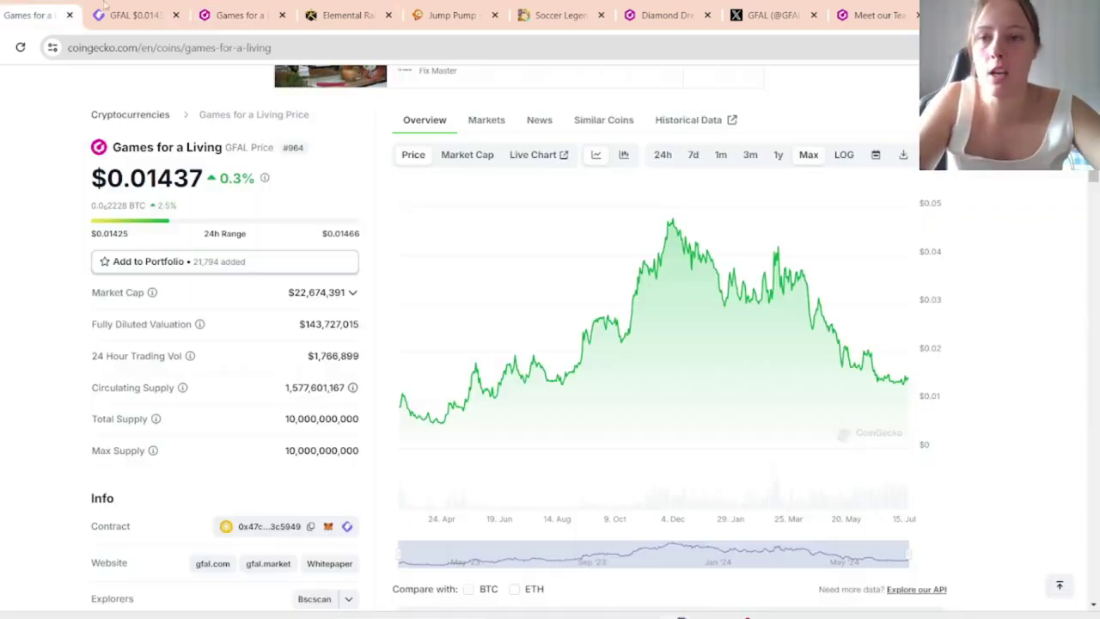
pyautogui.click(775, 12)
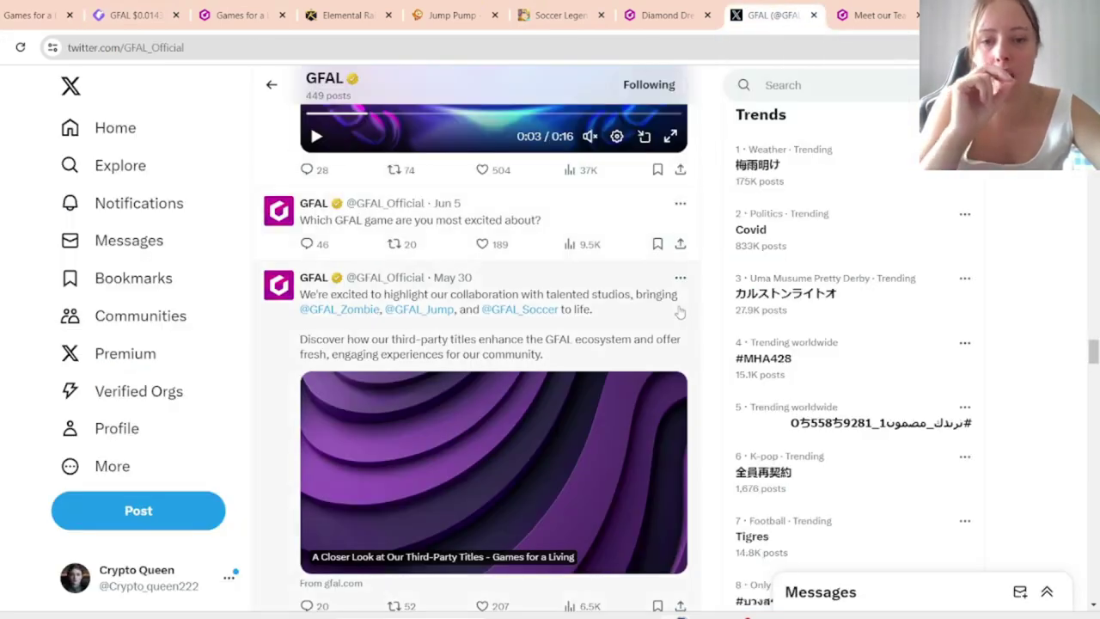
pyautogui.scroll(8, 692, 324)
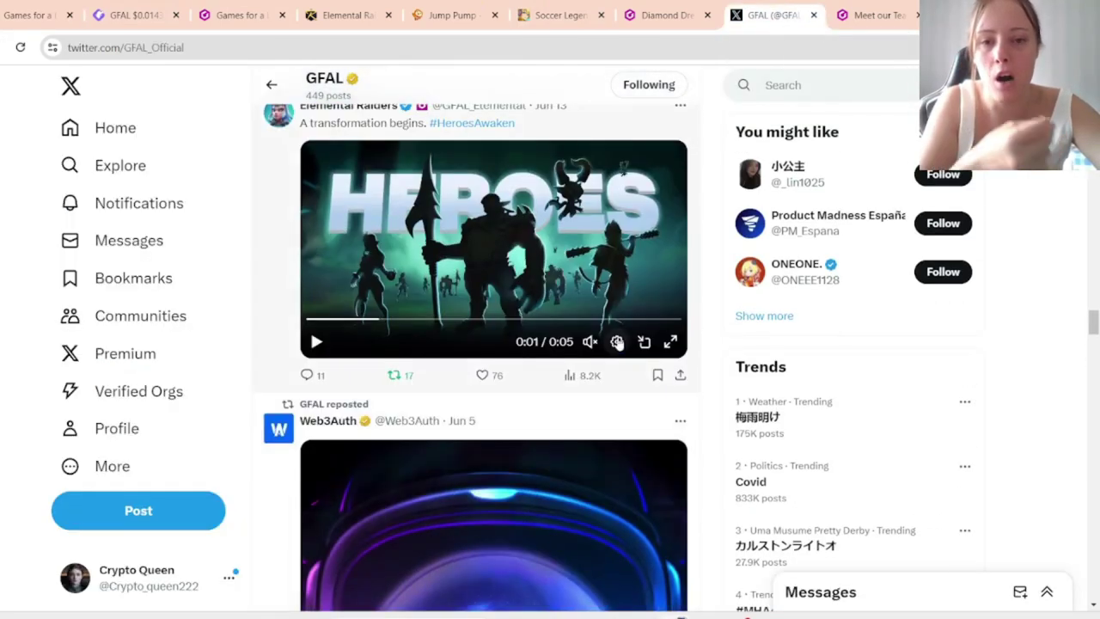
pyautogui.scroll(5, 606, 342)
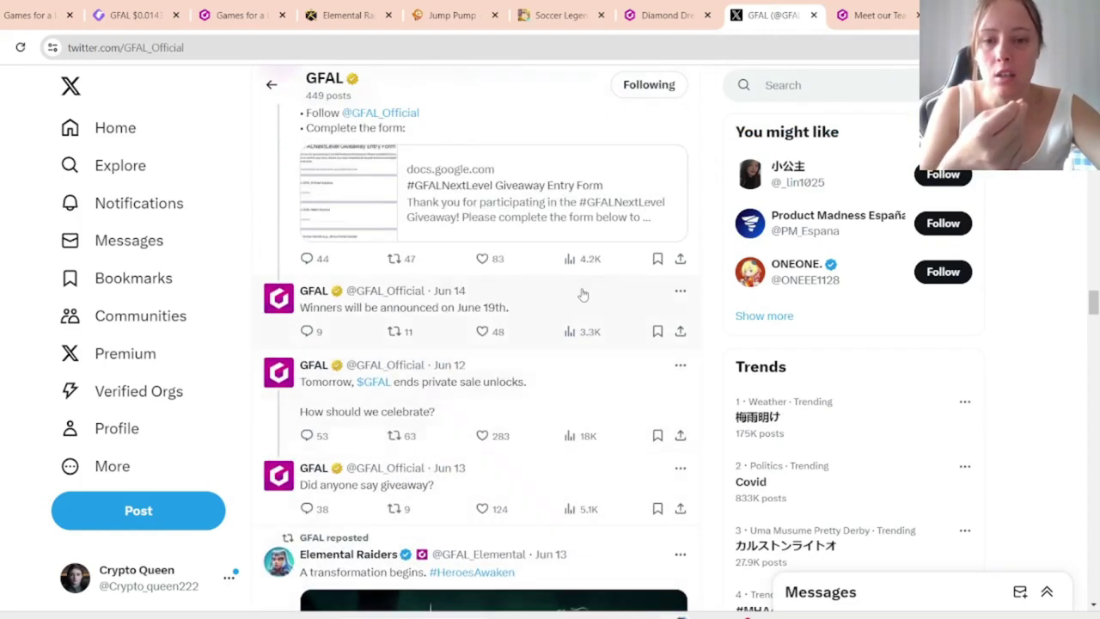
pyautogui.scroll(13, 567, 318)
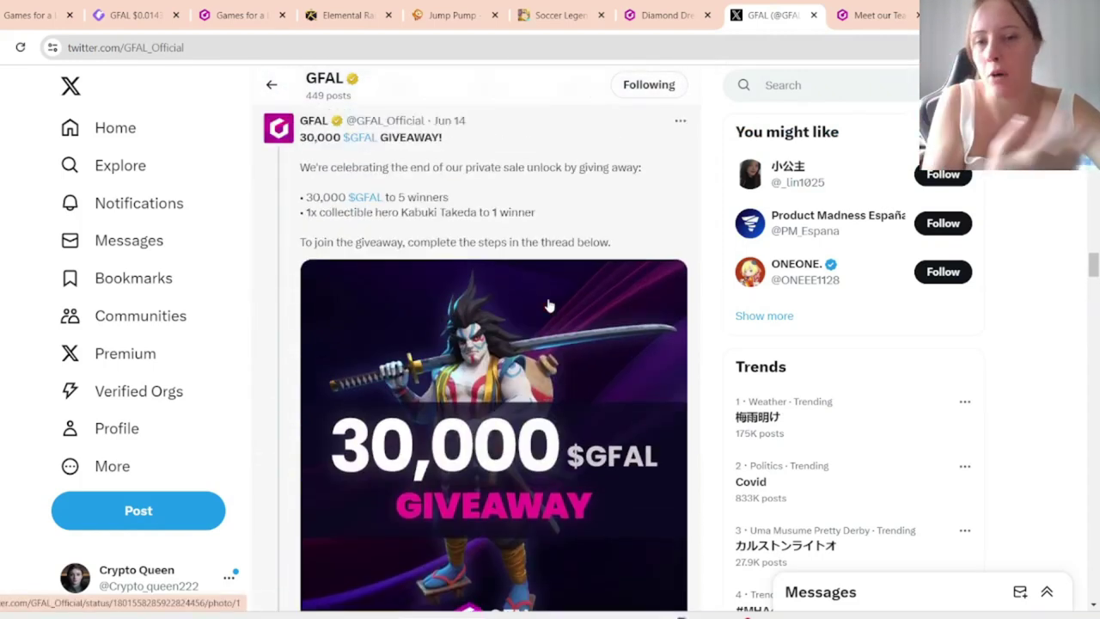
pyautogui.scroll(4, 442, 198)
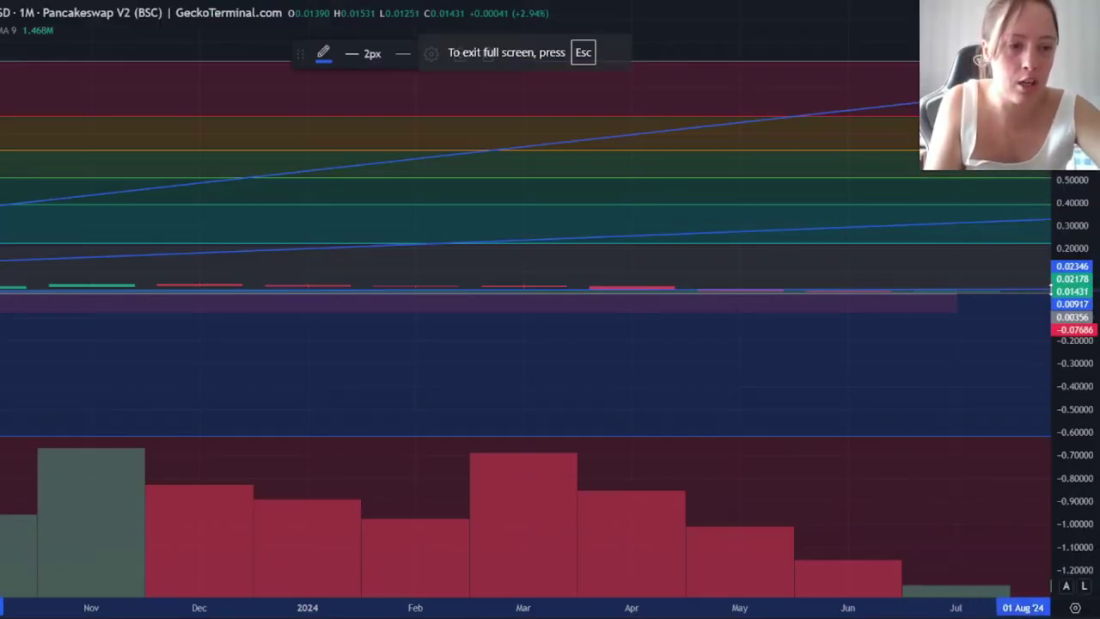
# Examine the lowest trend line on the full-screen GFAL/USD chart up close and select the long position drawing beside it
pyautogui.scroll(5, 1050, 295)
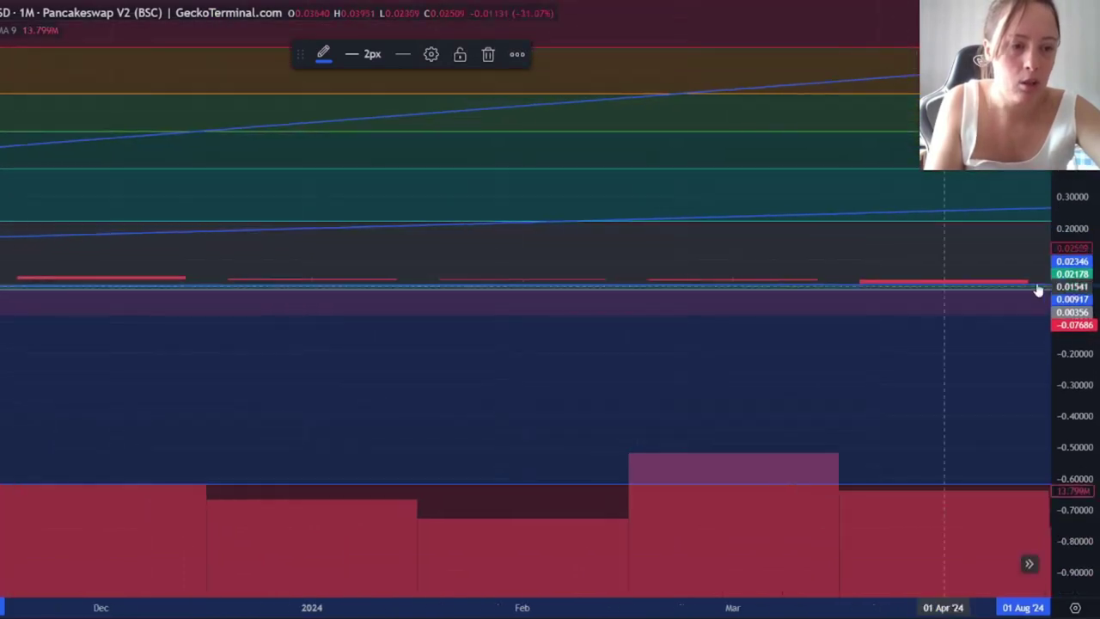
pyautogui.scroll(3, 1050, 288)
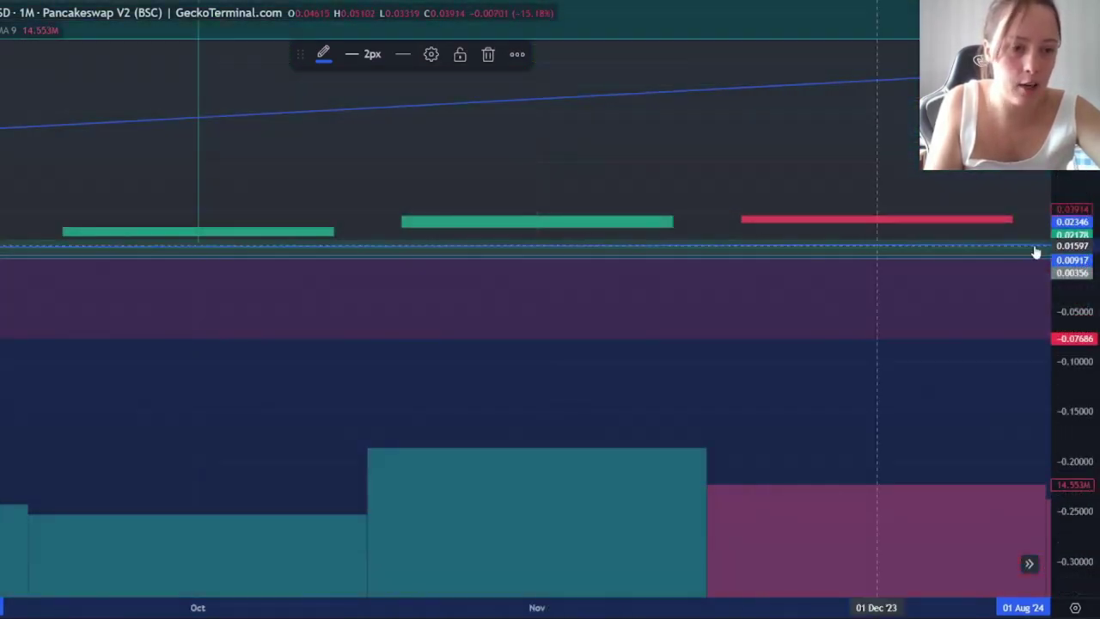
pyautogui.scroll(6, 1067, 268)
pyautogui.hscroll(-1, 1061, 256)
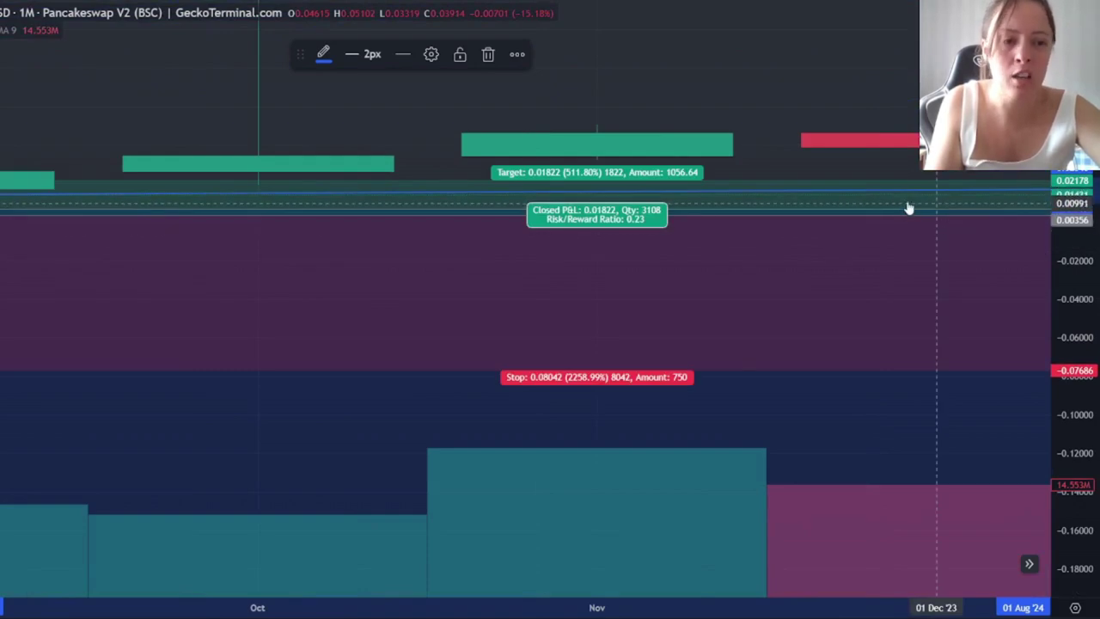
pyautogui.click(956, 215)
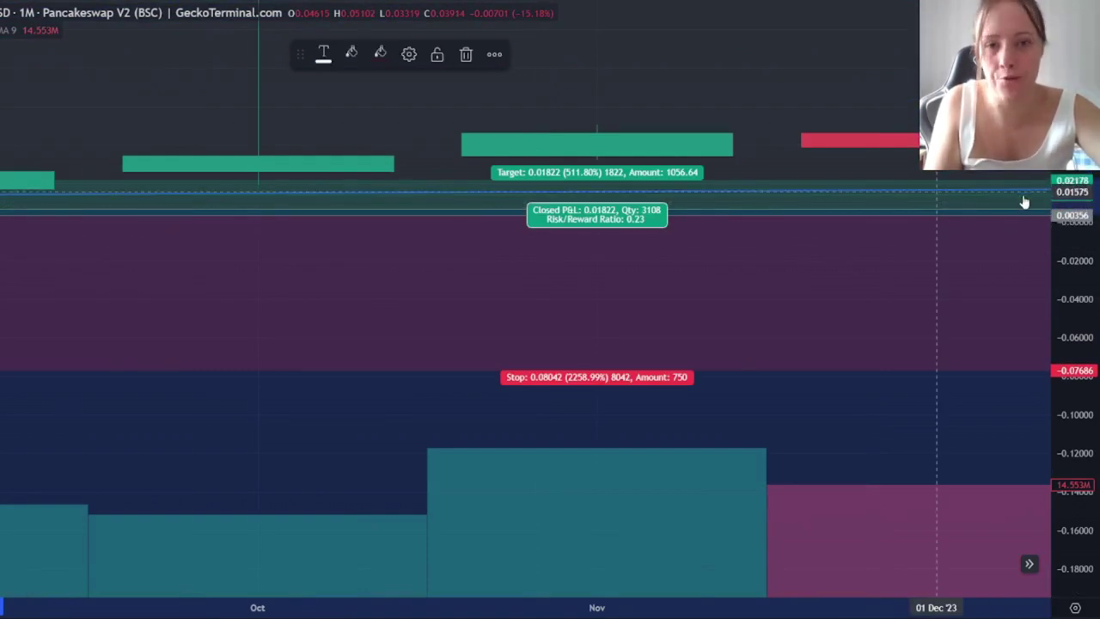
# Examine the long position, trend lines and Fibonacci levels around March 2023 on the full-screen GFAL/USD chart at several scales
pyautogui.scroll(-10, 1028, 206)
pyautogui.scroll(-5, 1088, 210)
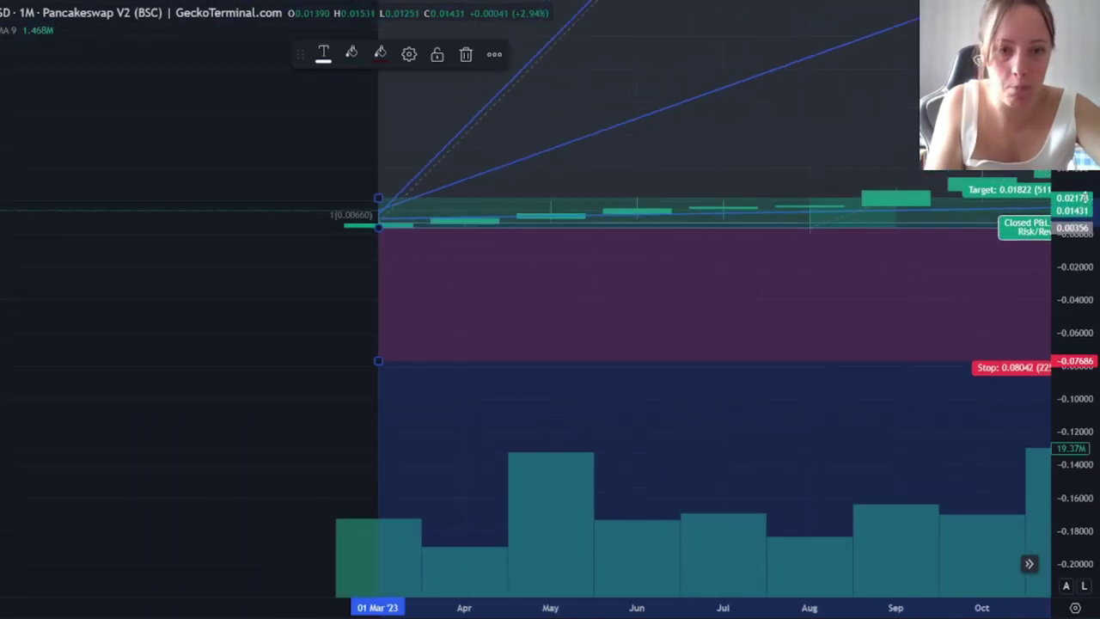
pyautogui.hscroll(-1, 1089, 211)
pyautogui.scroll(-7, 1081, 214)
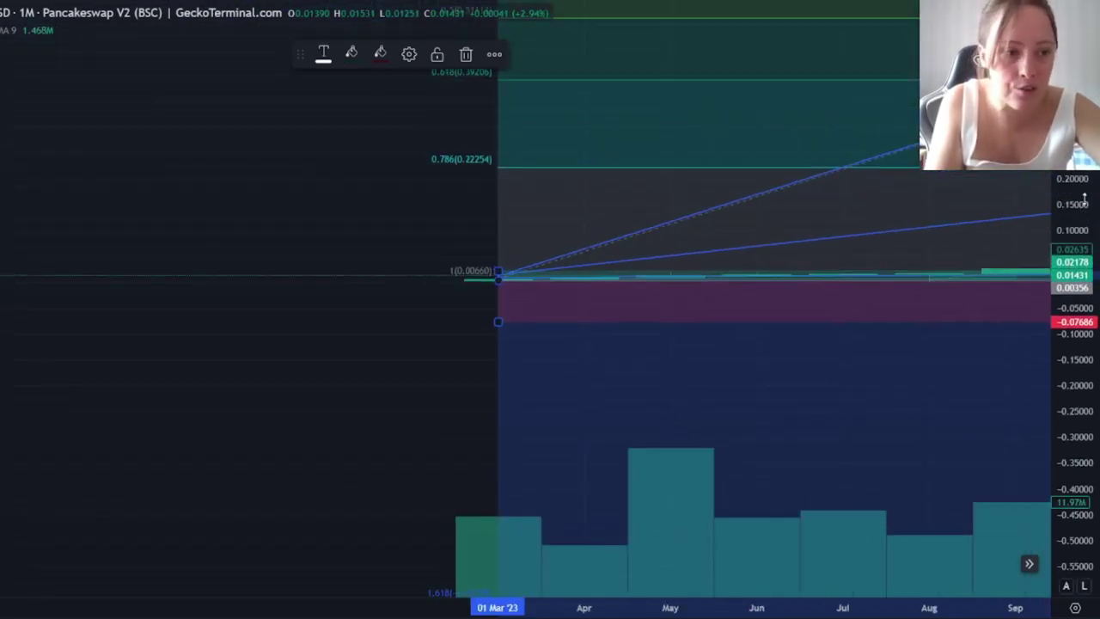
pyautogui.moveTo(1070, 174); pyautogui.dragTo(1071, 186)
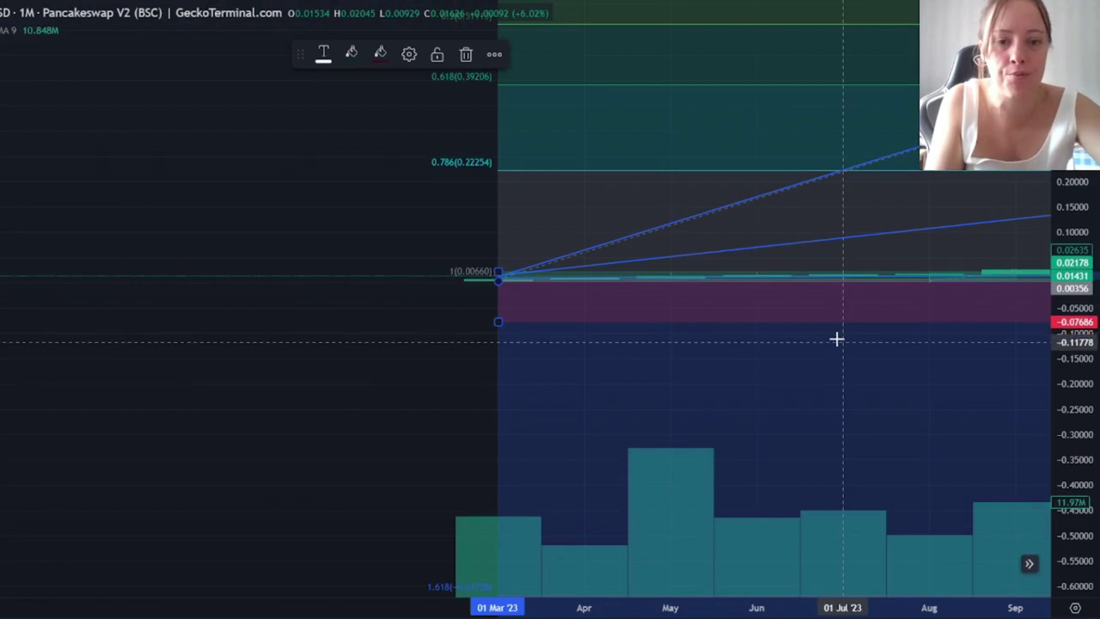
pyautogui.scroll(-2, 836, 335)
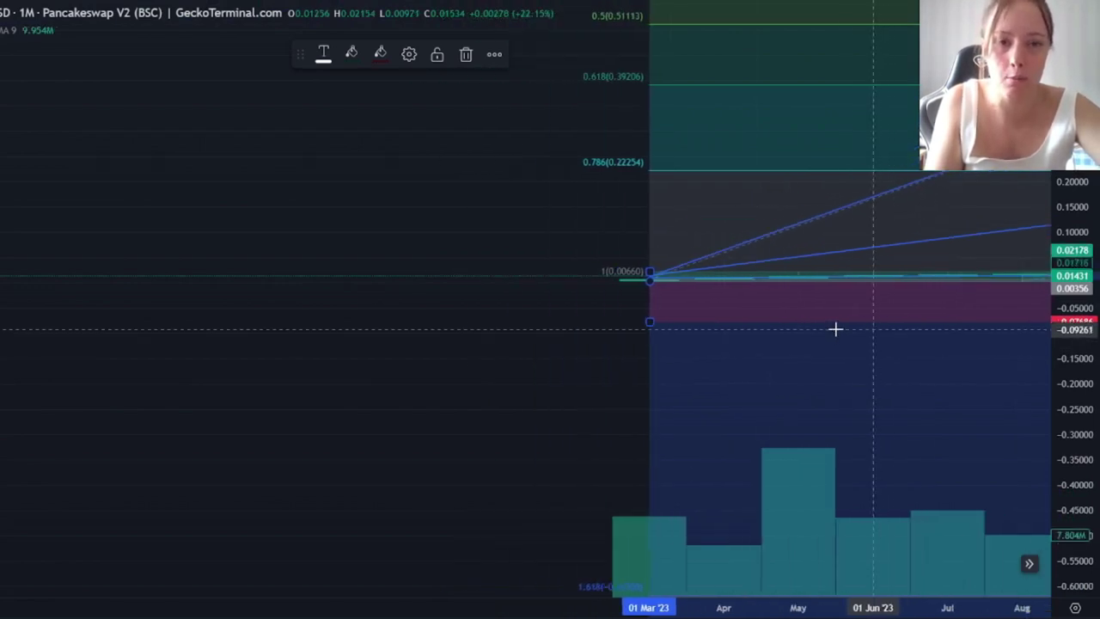
pyautogui.scroll(3, 836, 329)
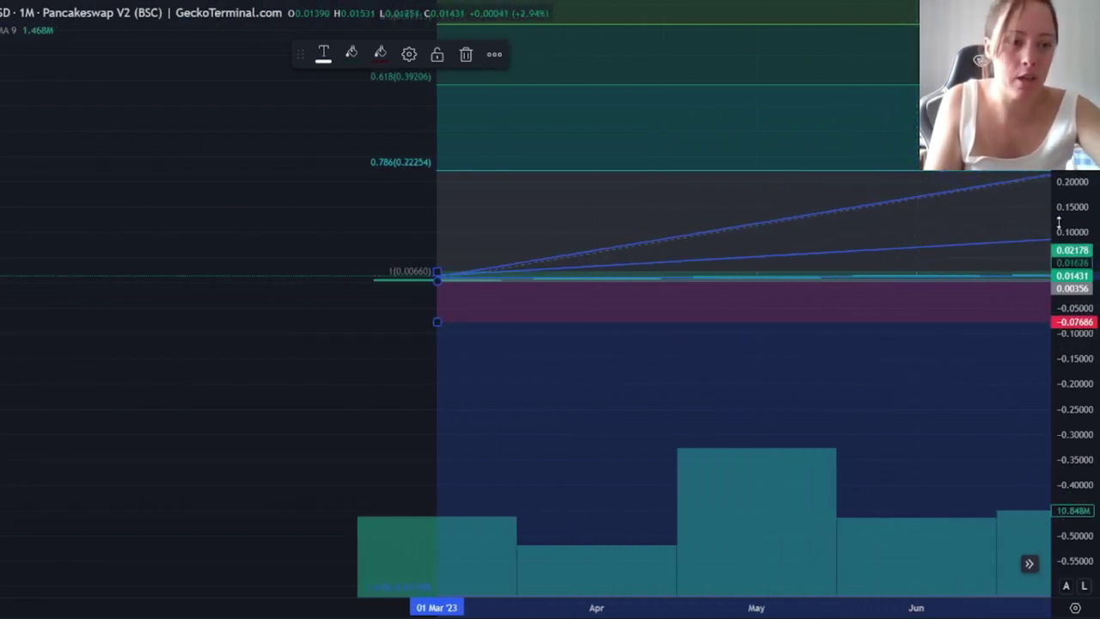
pyautogui.scroll(1, 1002, 204)
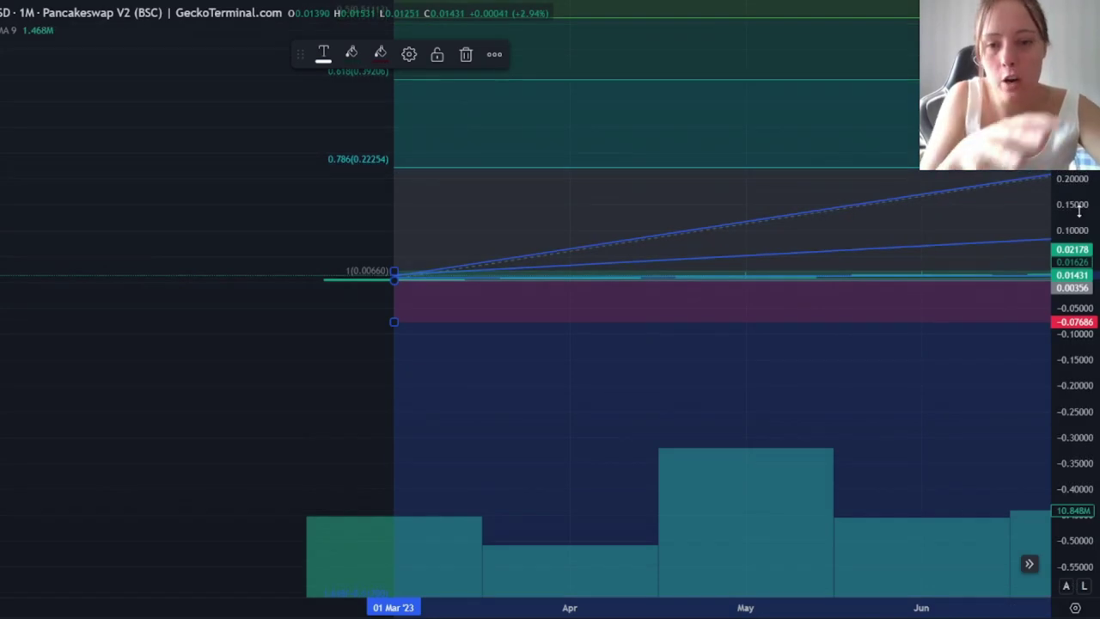
pyautogui.scroll(4, 1081, 208)
pyautogui.hscroll(-1, 1059, 215)
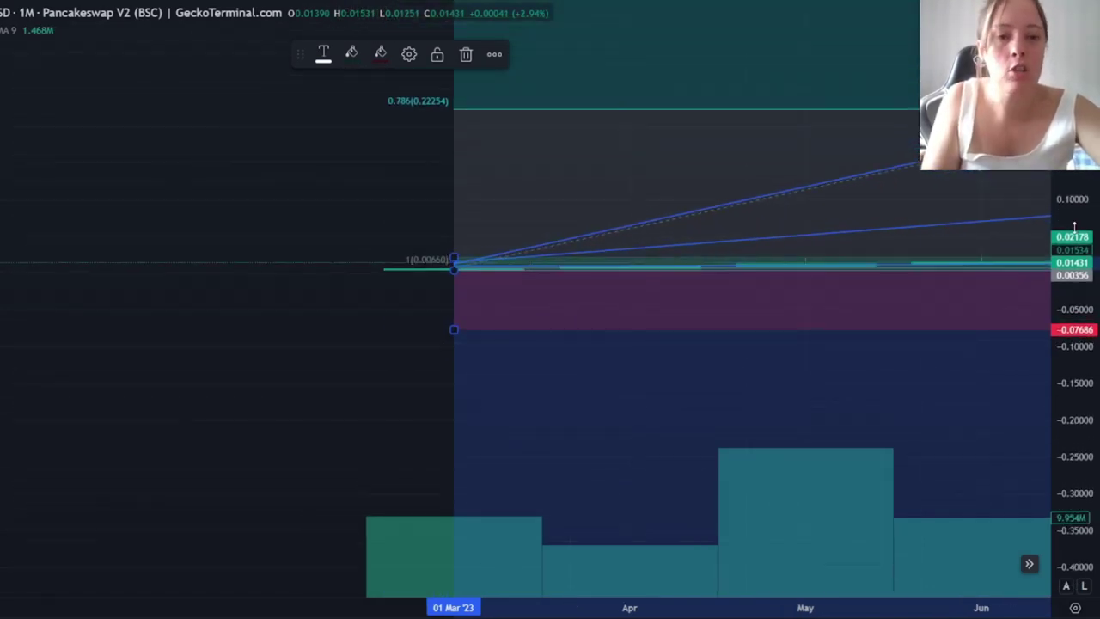
pyautogui.hscroll(-4, 1006, 231)
pyautogui.scroll(5, 660, 284)
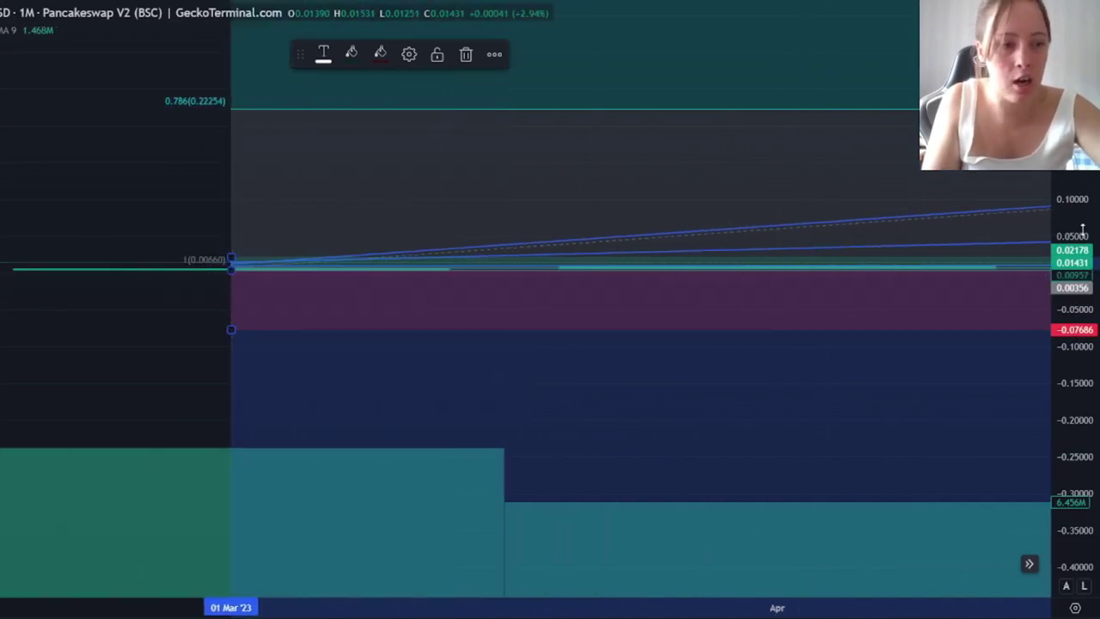
pyautogui.moveTo(1075, 228); pyautogui.dragTo(1073, 210)
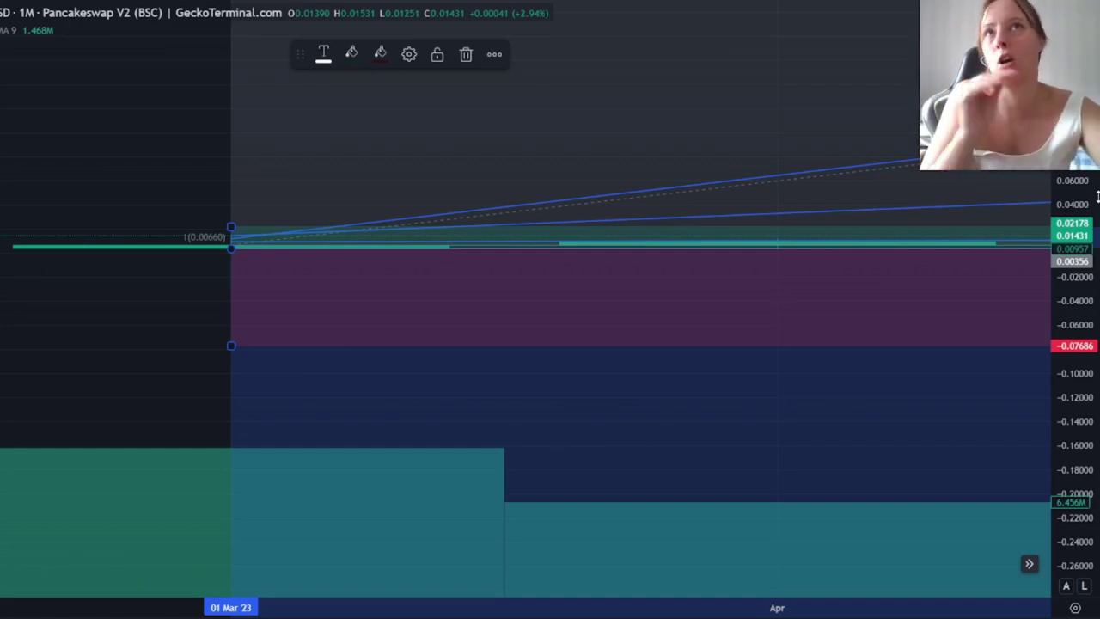
pyautogui.moveTo(1071, 230); pyautogui.dragTo(1055, 201)
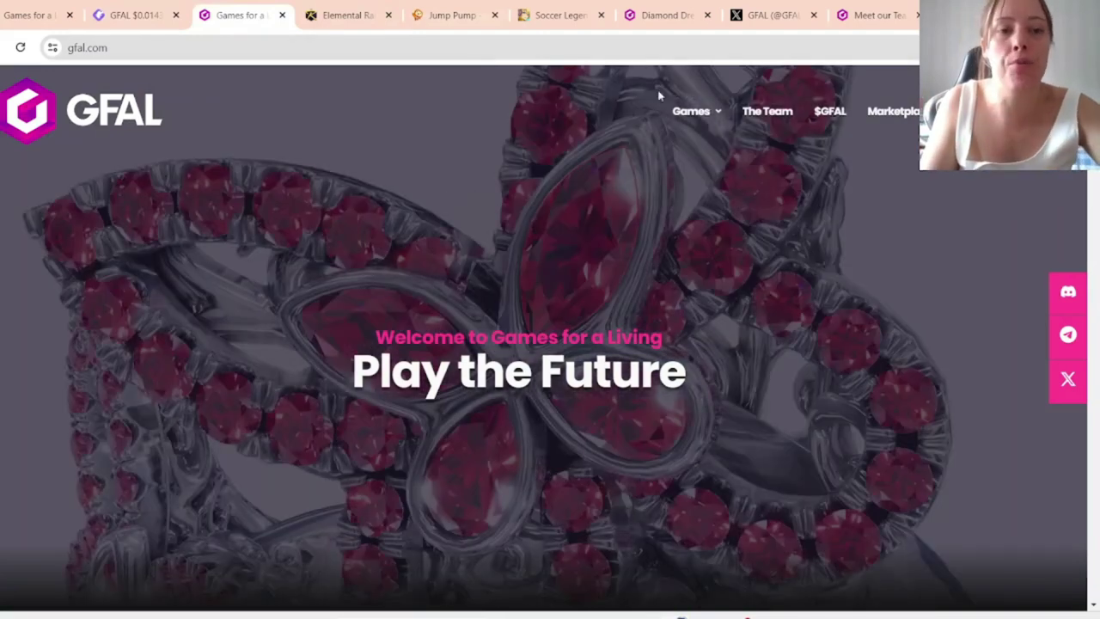
# Switch to gfal.com and look over its games list, press mentions and newsletter section
pyautogui.scroll(-2, 837, 261)
pyautogui.scroll(-12, 838, 260)
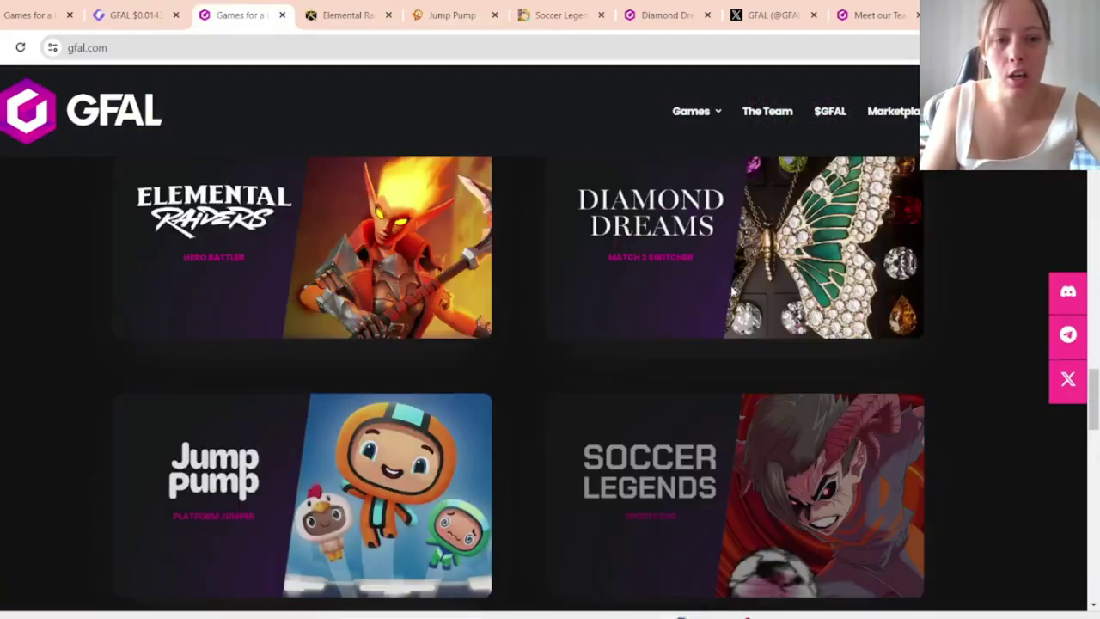
pyautogui.scroll(3, 774, 258)
pyautogui.moveTo(696, 138)
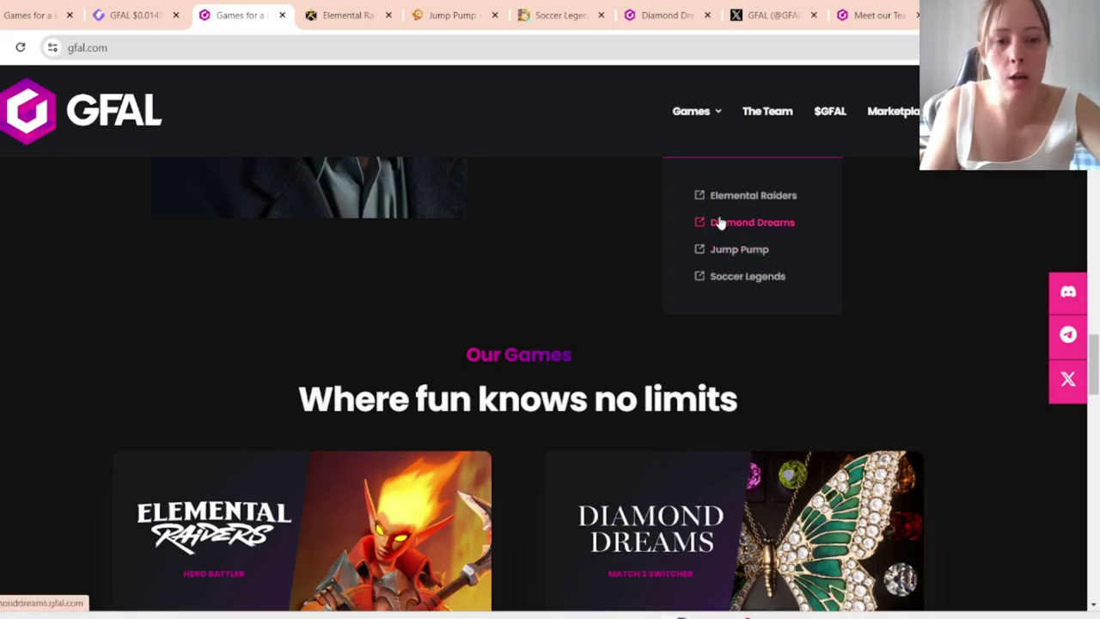
pyautogui.scroll(-2, 544, 276)
pyautogui.scroll(-12, 544, 276)
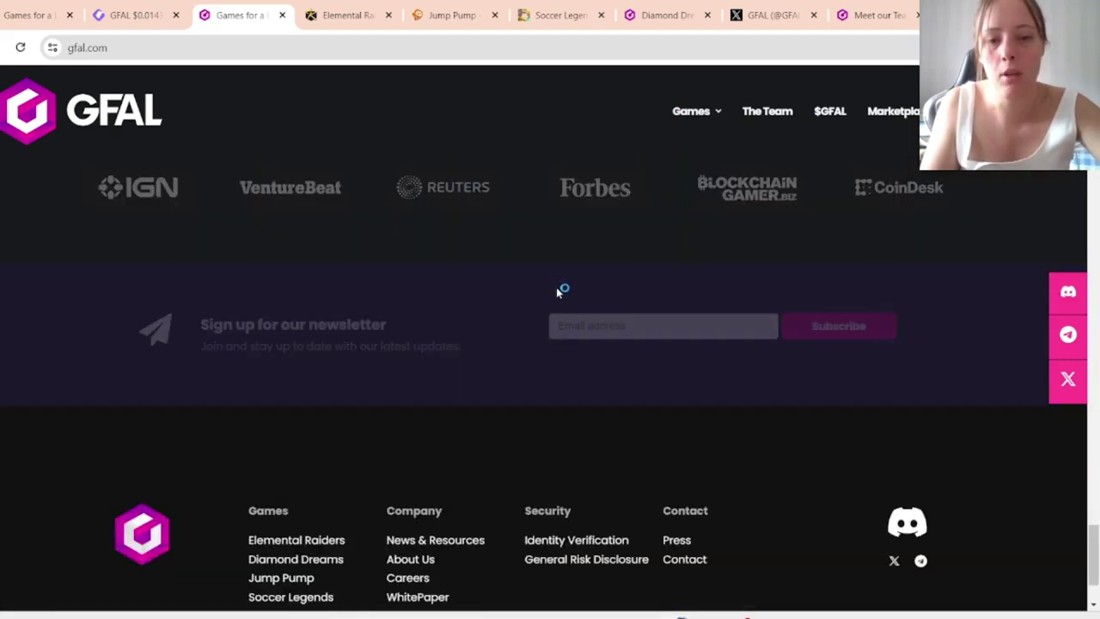
pyautogui.scroll(6, 562, 289)
pyautogui.scroll(-5, 550, 312)
pyautogui.scroll(-2, 404, 387)
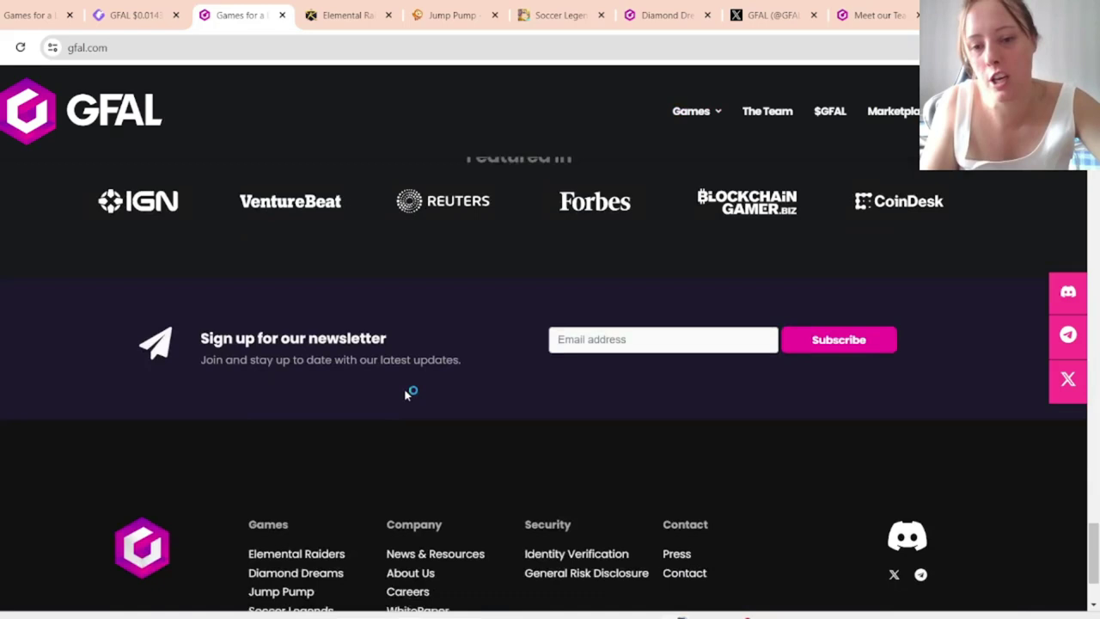
# Open the Diamond Dreams game page from the games listed on gfal.com
pyautogui.scroll(4, 410, 393)
pyautogui.click(713, 194)
pyautogui.click(674, 177)
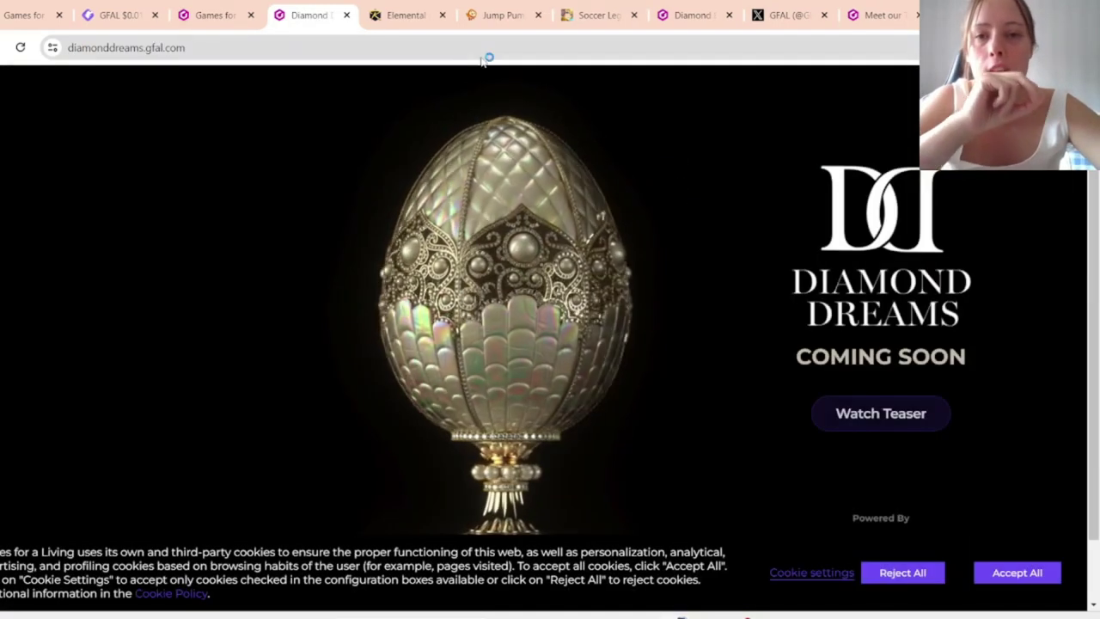
# Return to the full-screen GFAL/USD chart on GeckoTerminal and shift the long position up to an entry of 0.00707 and a stop of -0.07335
pyautogui.click(43, 7)
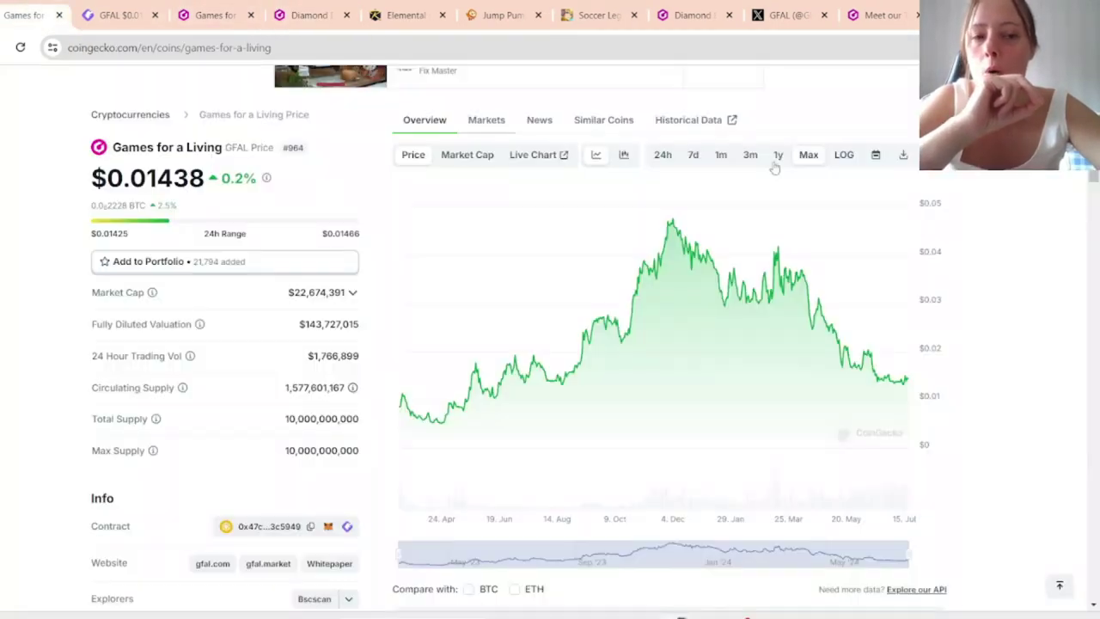
pyautogui.click(121, 13)
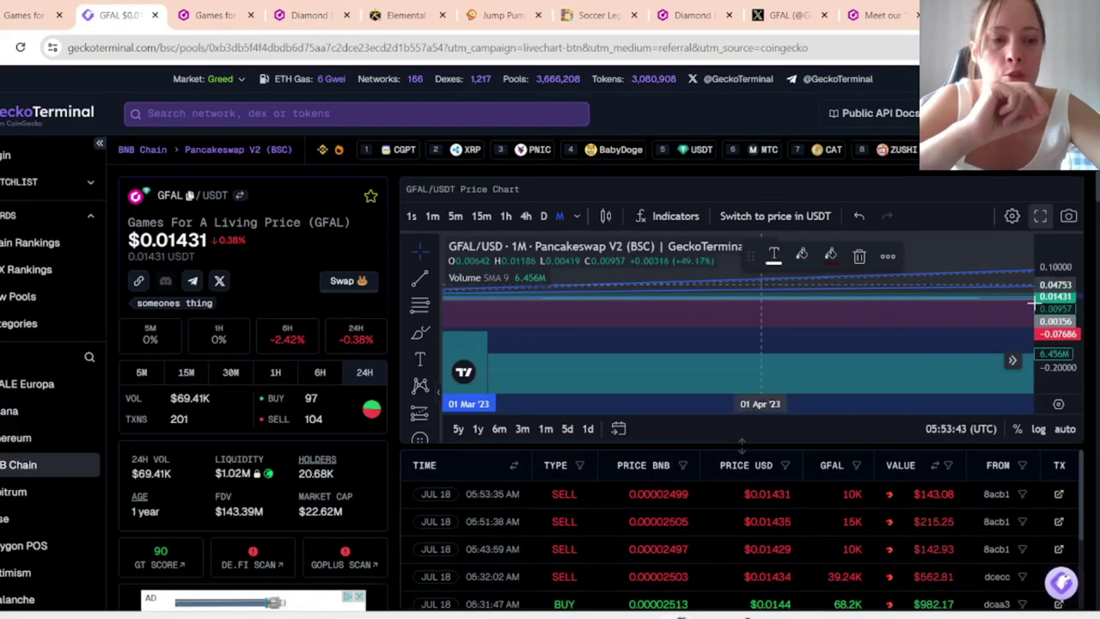
pyautogui.click(1040, 215)
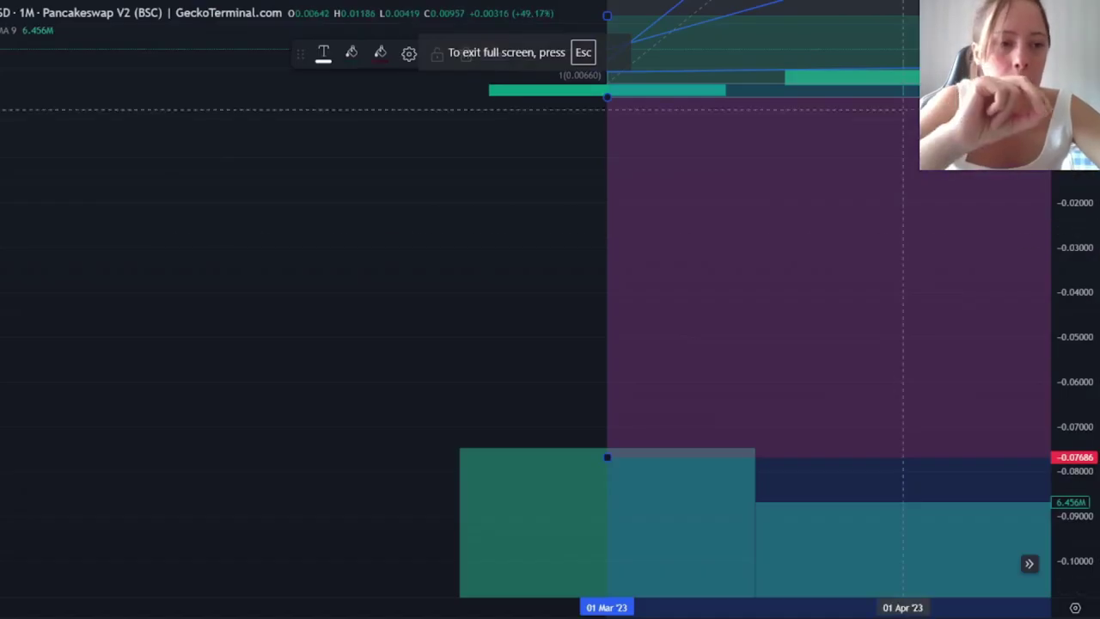
pyautogui.moveTo(973, 122)
pyautogui.mouseDown()
pyautogui.moveTo(970, 327)
pyautogui.moveTo(970, 99)
pyautogui.mouseUp()
pyautogui.moveTo(607, 434); pyautogui.dragTo(606, 441)
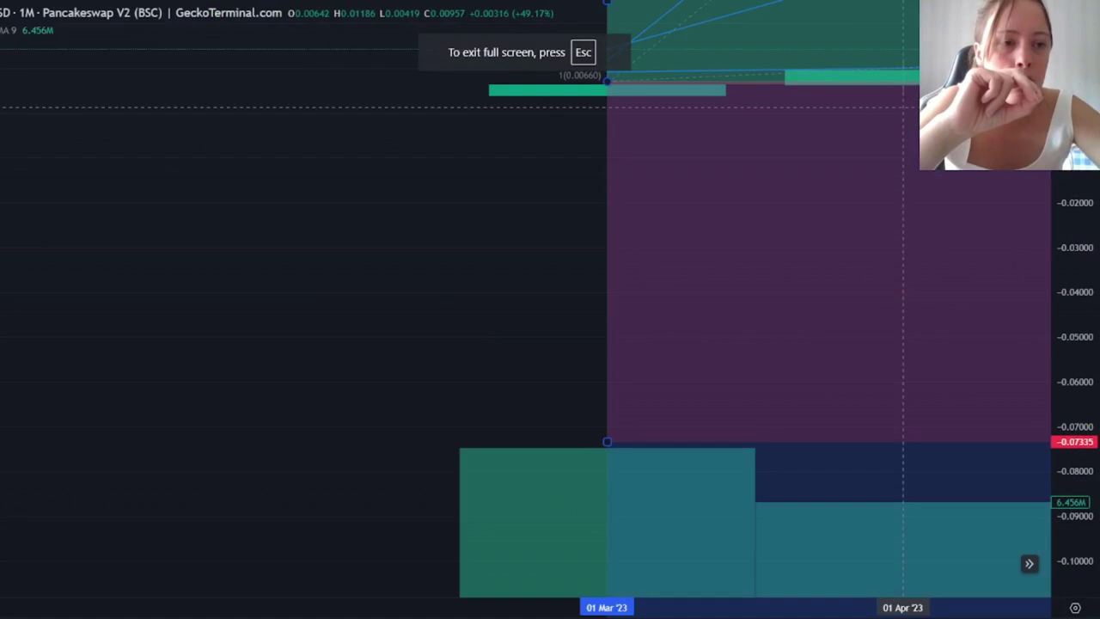
pyautogui.moveTo(1074, 106); pyautogui.dragTo(1074, 419)
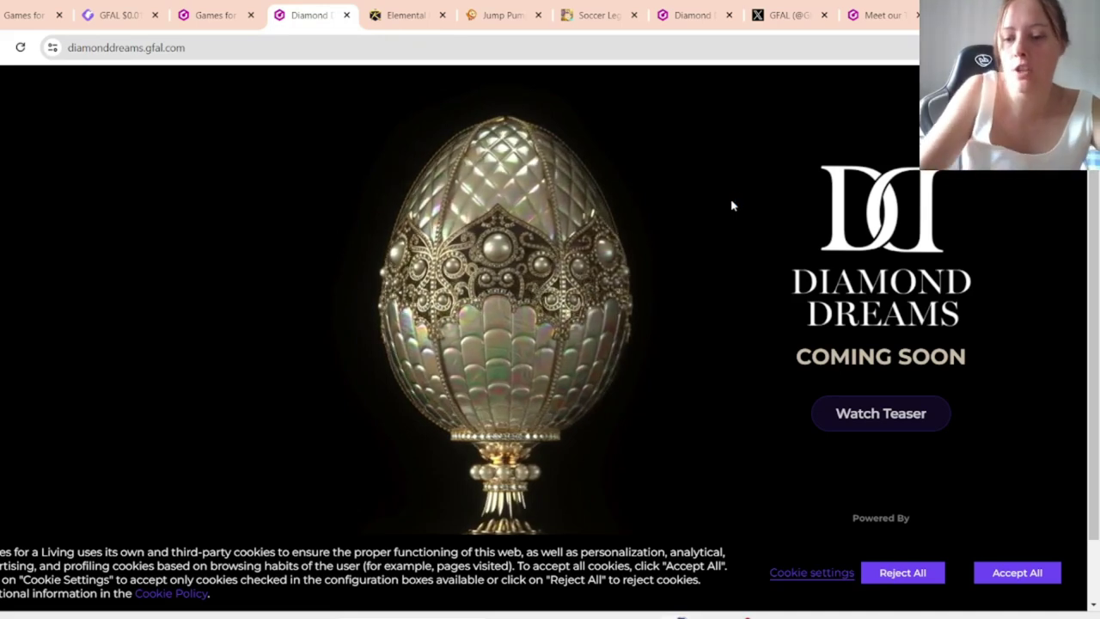
# Bring back the full-screen chart and steepen the upper trend line, placing its March 2023 start at about 0.01406
pyautogui.click(116, 15)
pyautogui.click(1039, 216)
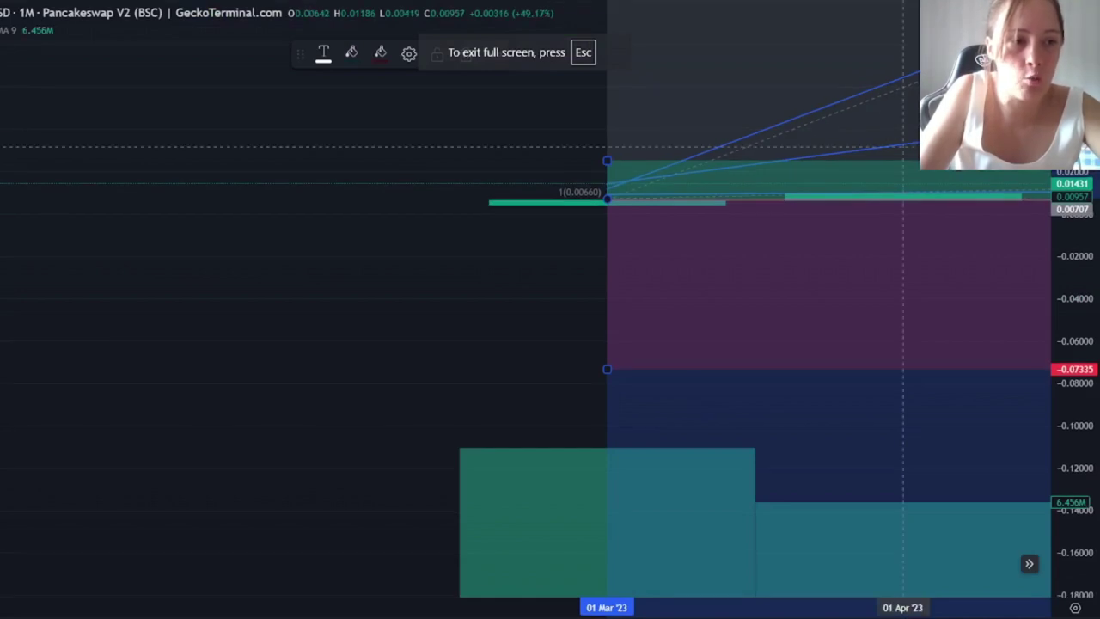
pyautogui.moveTo(1064, 138); pyautogui.dragTo(1063, 280)
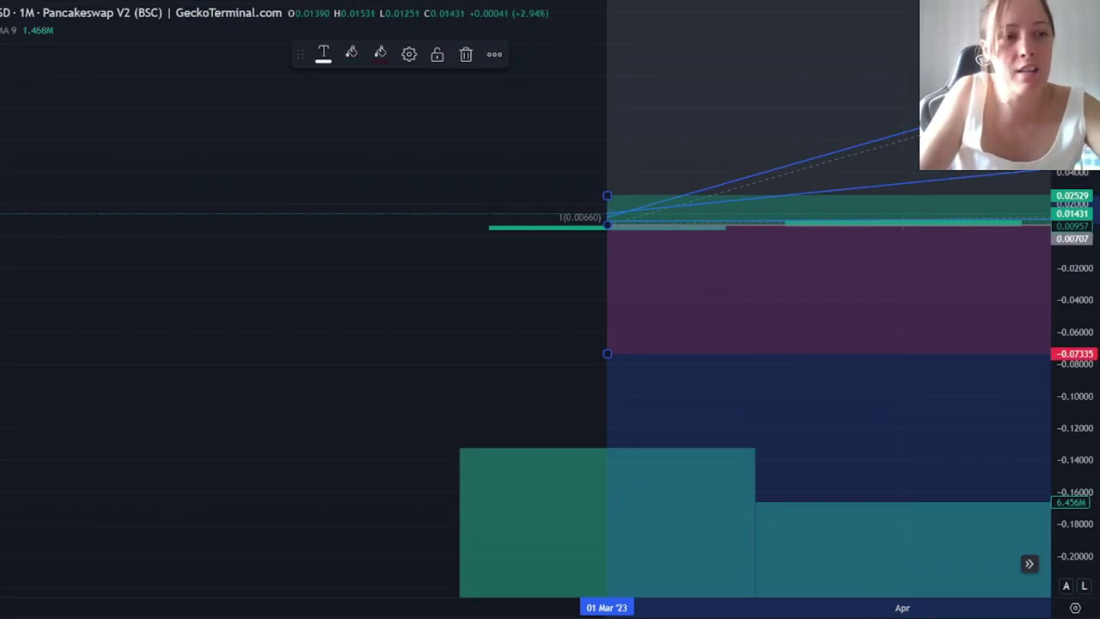
pyautogui.moveTo(1050, 175); pyautogui.dragTo(1048, 107)
pyautogui.moveTo(619, 156); pyautogui.dragTo(613, 229)
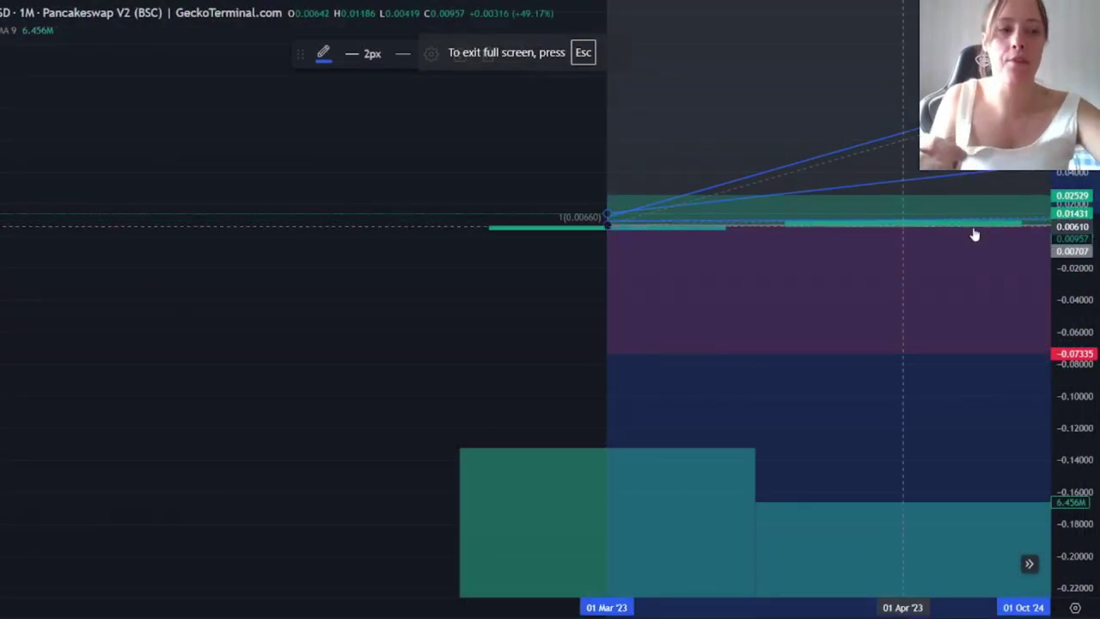
pyautogui.scroll(4, 975, 233)
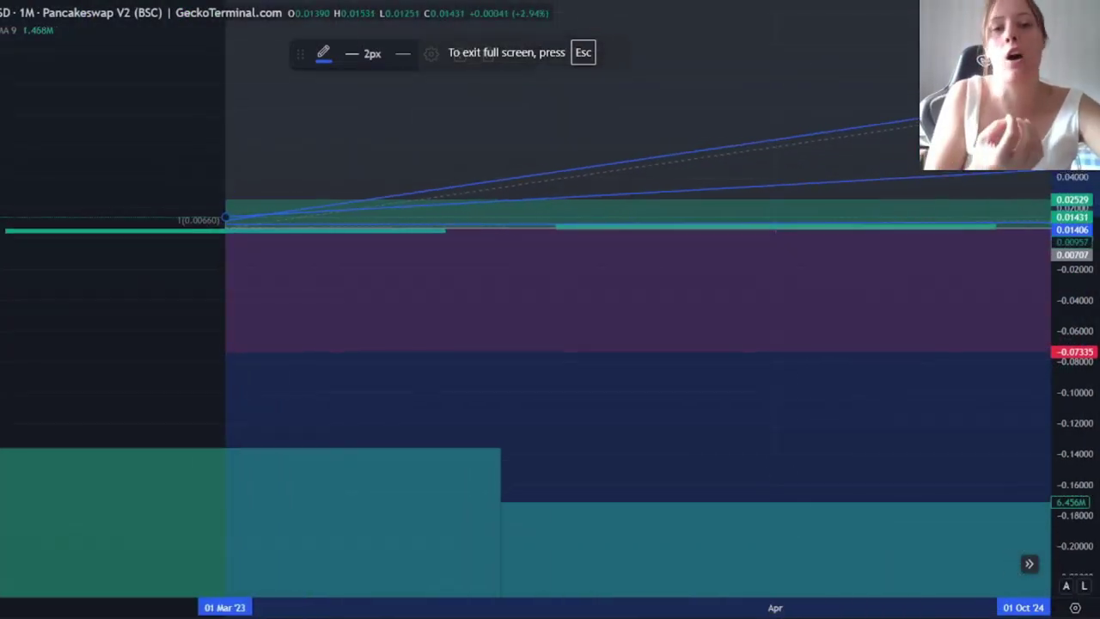
pyautogui.scroll(-5, 1074, 258)
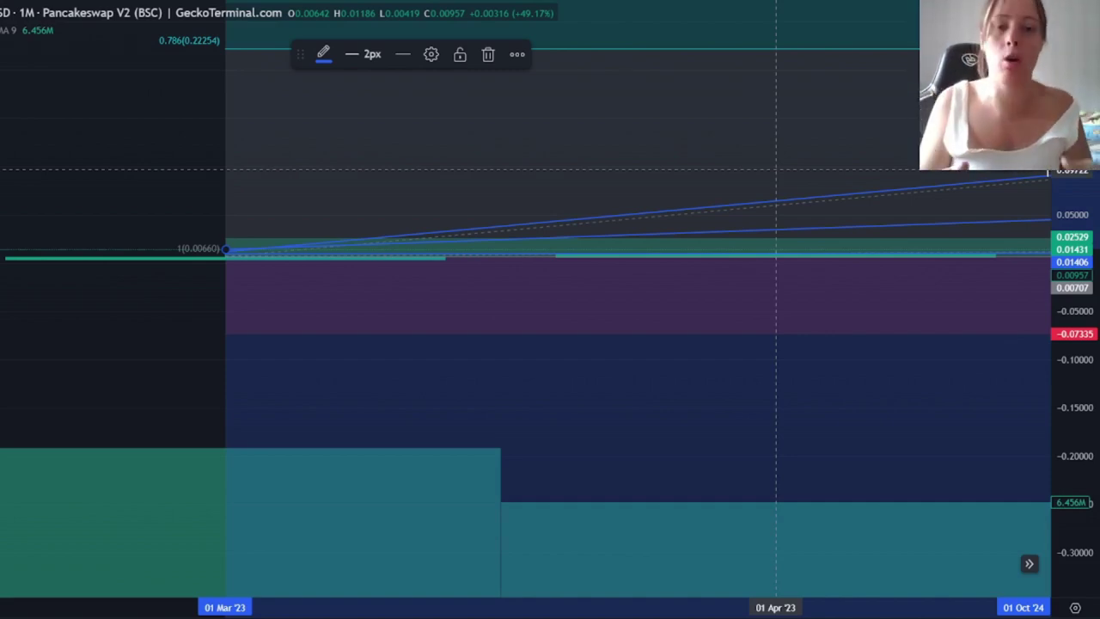
# Leave the full-screen chart and check the news articles on gfal.com
pyautogui.press('Escape')
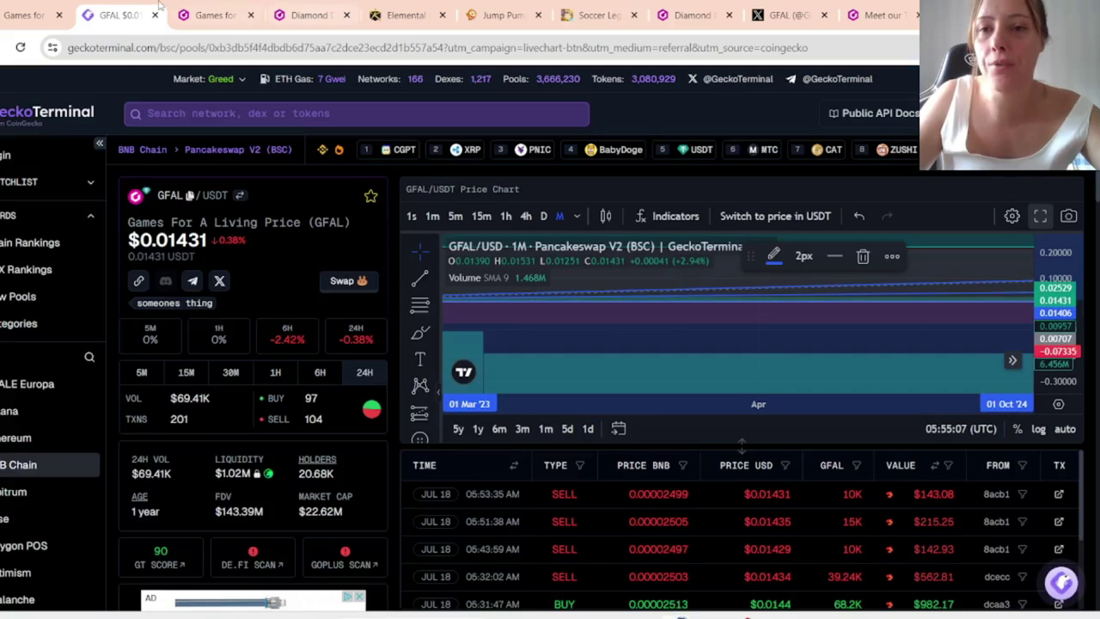
pyautogui.click(215, 15)
pyautogui.moveTo(705, 113)
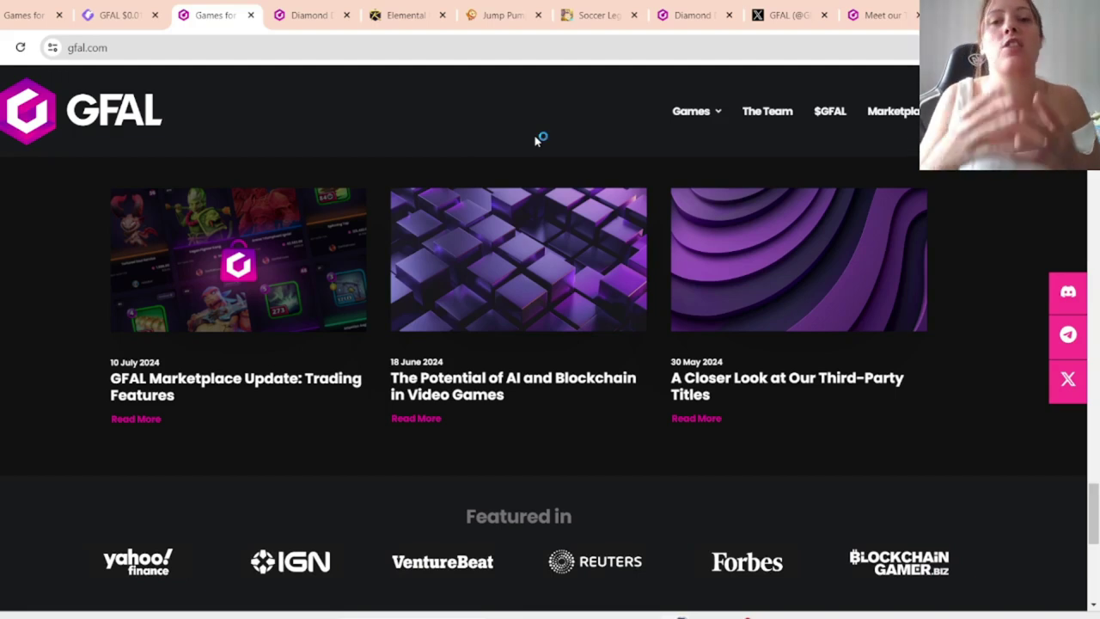
# Redraw the upper trend lines on the full-screen chart to climb from the March 2023 base to just below the 0 Fibonacci level by April
pyautogui.click(138, 7)
pyautogui.click(1042, 217)
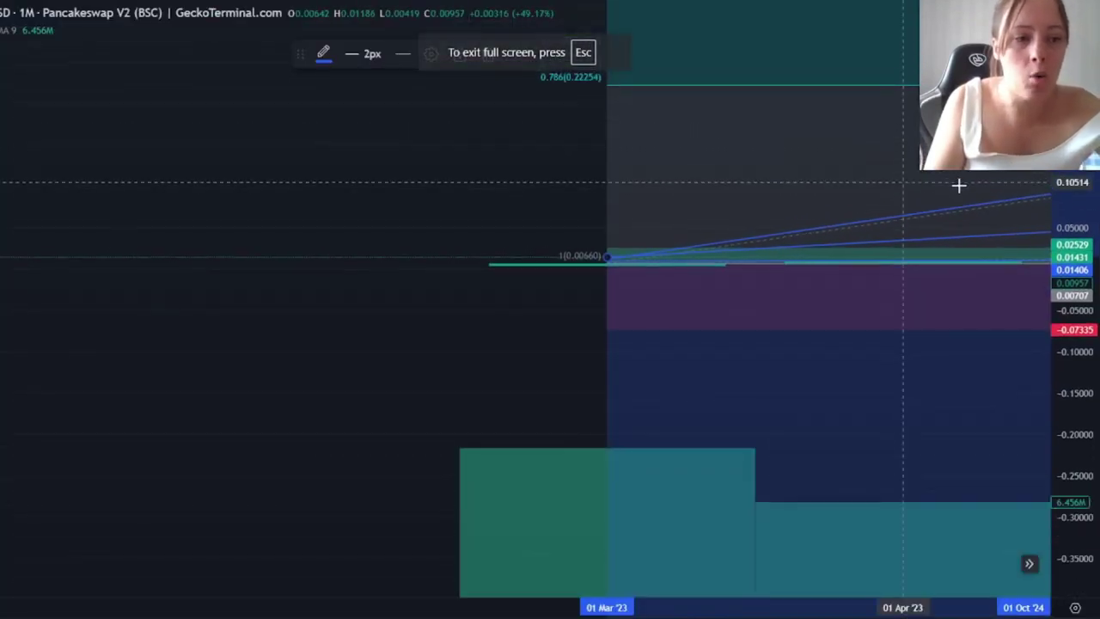
pyautogui.moveTo(1045, 198); pyautogui.dragTo(1045, 102)
pyautogui.moveTo(607, 136); pyautogui.dragTo(606, 257)
pyautogui.scroll(-5, 1065, 220)
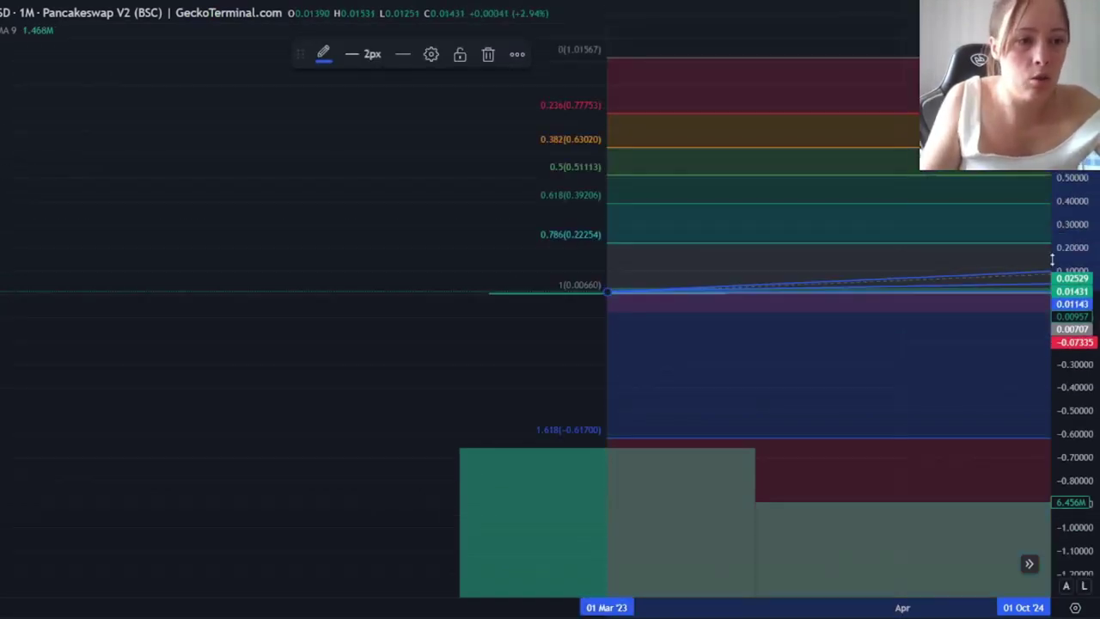
pyautogui.moveTo(1052, 271); pyautogui.dragTo(1019, 25)
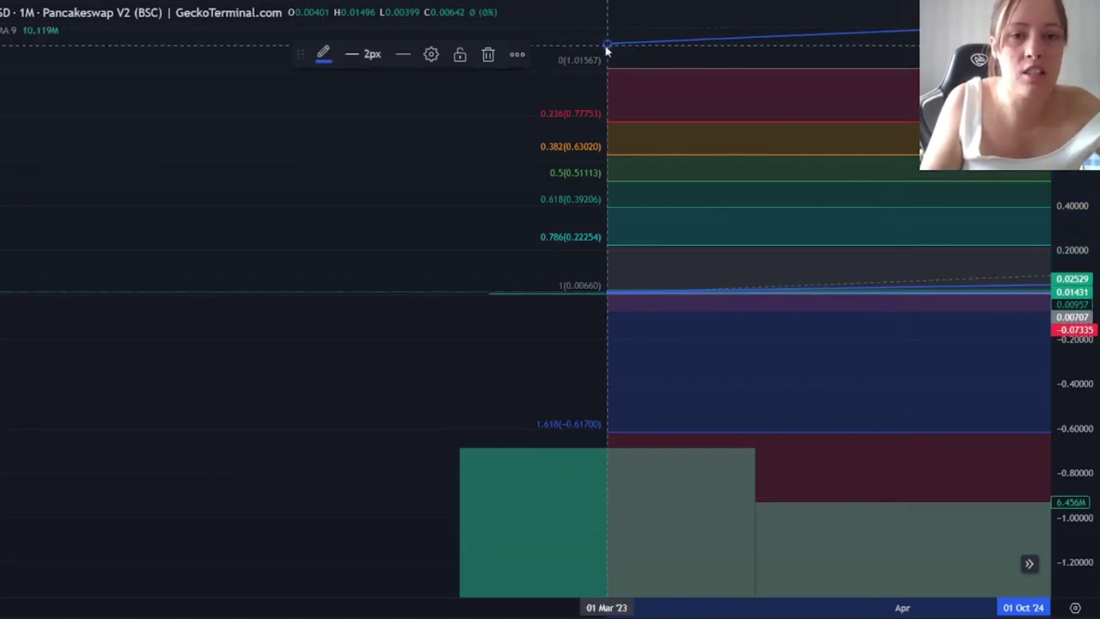
pyautogui.moveTo(606, 50)
pyautogui.mouseDown()
pyautogui.moveTo(607, 229)
pyautogui.moveTo(606, 66)
pyautogui.moveTo(619, 93)
pyautogui.moveTo(609, 119)
pyautogui.moveTo(609, 79)
pyautogui.mouseUp()
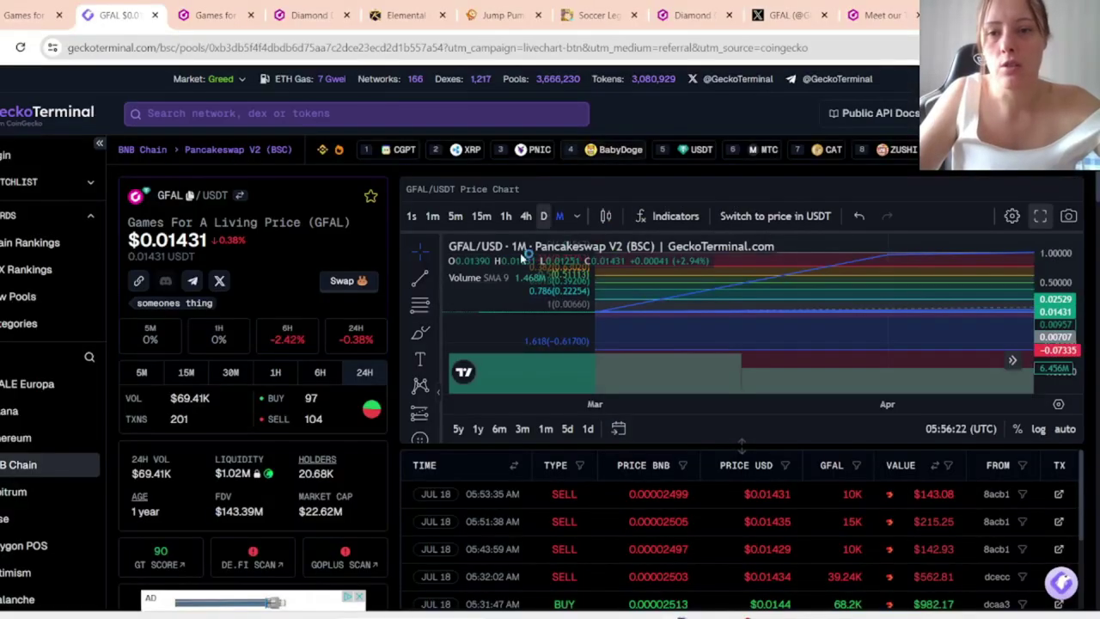
# Copy the current GFAL price from GeckoTerminal, recheck the full-screen chart and switch to the token's CoinGecko page
pyautogui.moveTo(139, 236); pyautogui.dragTo(266, 228)
pyautogui.hotkey('ctrl', 'c')
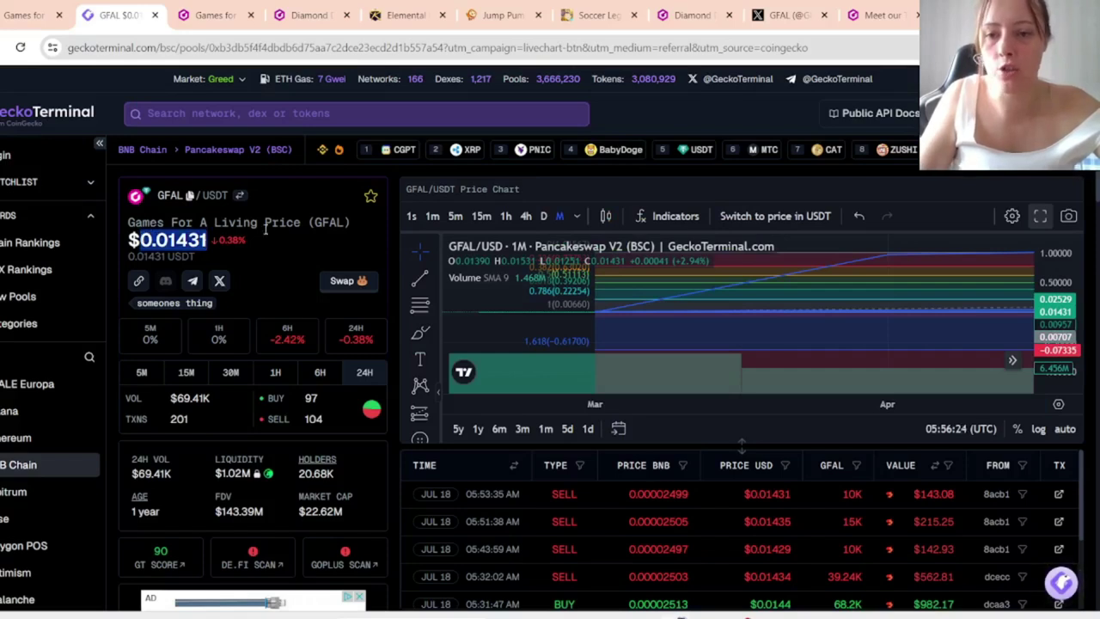
pyautogui.click(1040, 216)
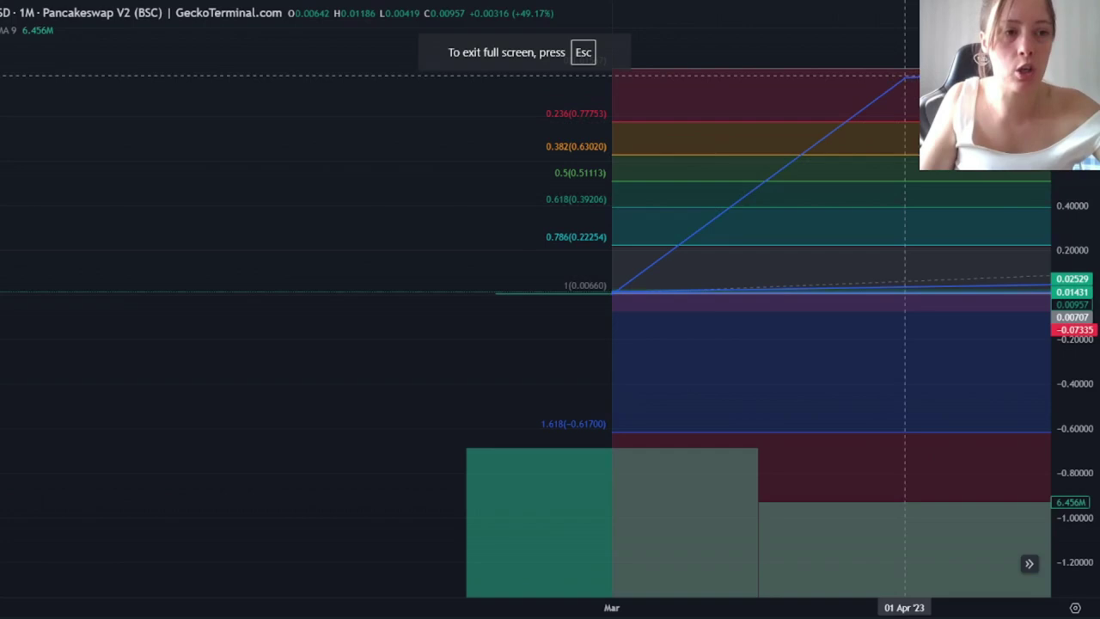
pyautogui.press('Escape')
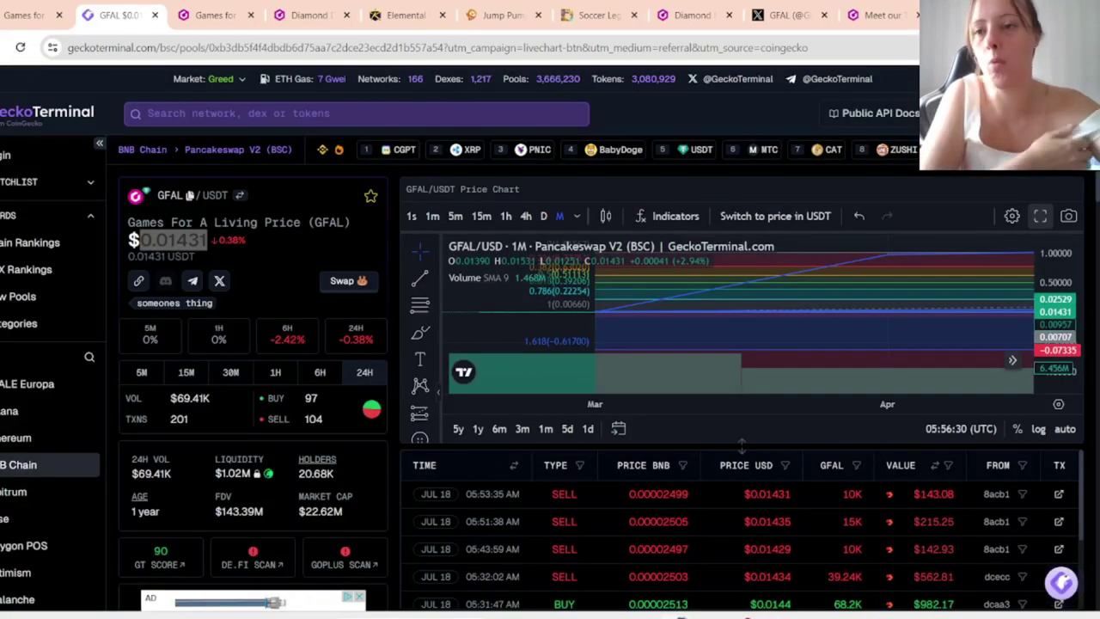
pyautogui.click(26, 15)
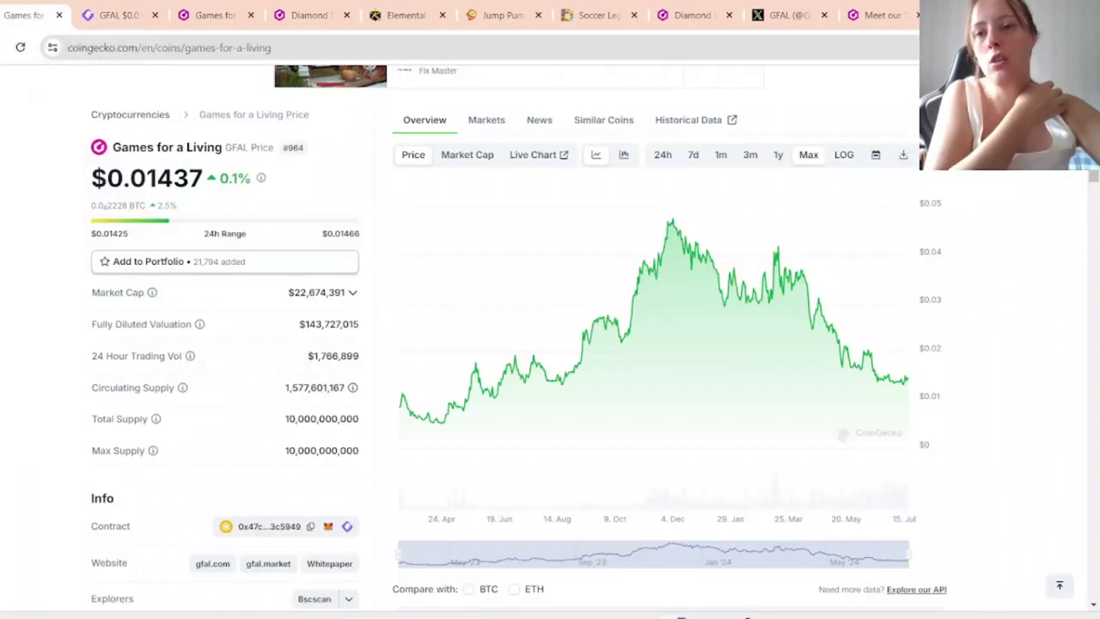
# Open the Calculator and multiply the copied GFAL price of 0.01431 by 90
pyautogui.click(624, 616)
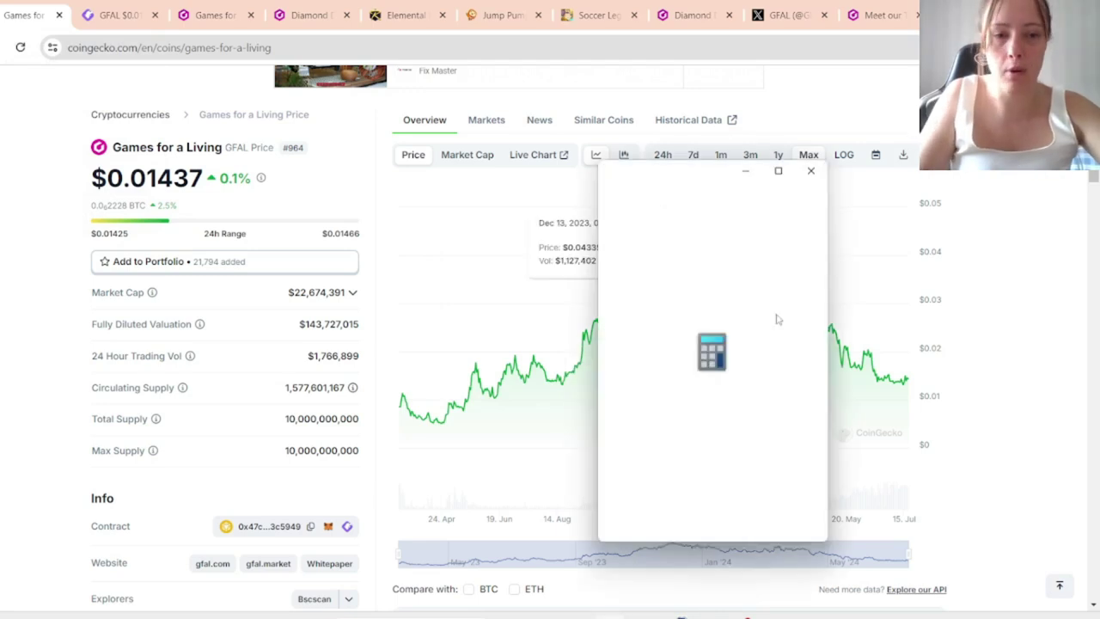
pyautogui.hotkey('ctrl', 'v')
pyautogui.click(802, 411)
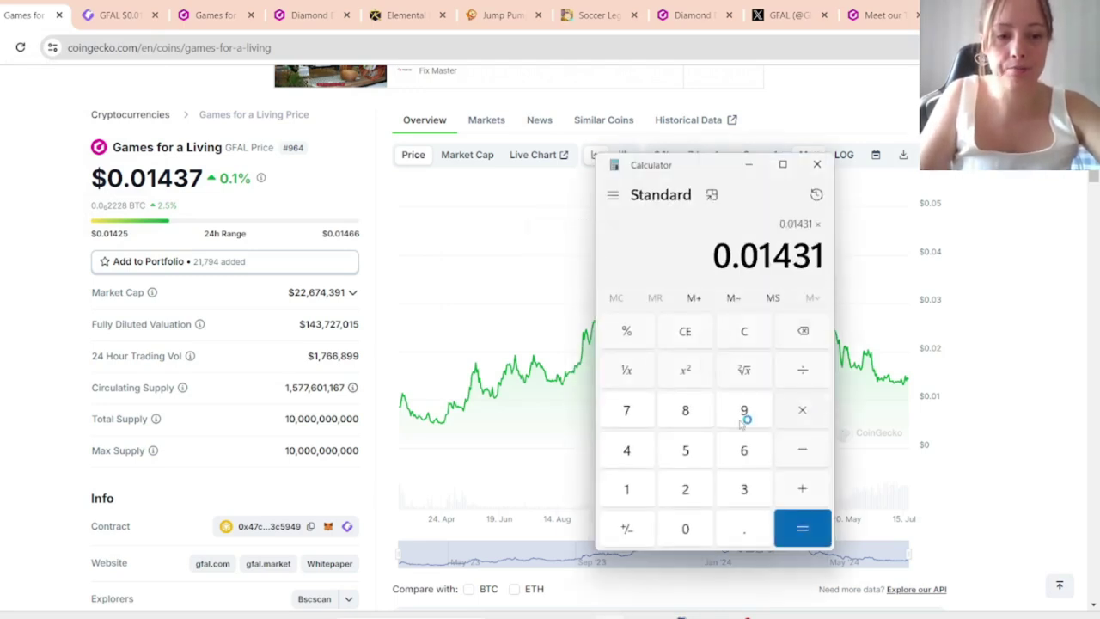
pyautogui.click(744, 411)
pyautogui.click(685, 528)
pyautogui.click(802, 529)
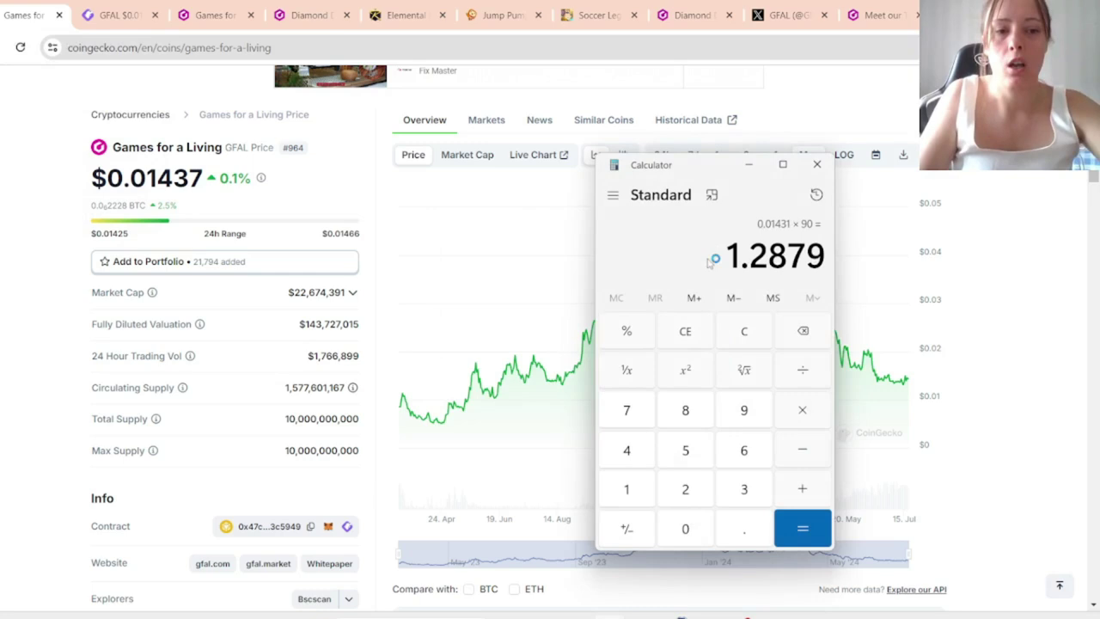
# Recalculate the projection as 0.01431 multiplied by 80 and close the Calculator
pyautogui.click(713, 327)
pyautogui.write('0.01431')
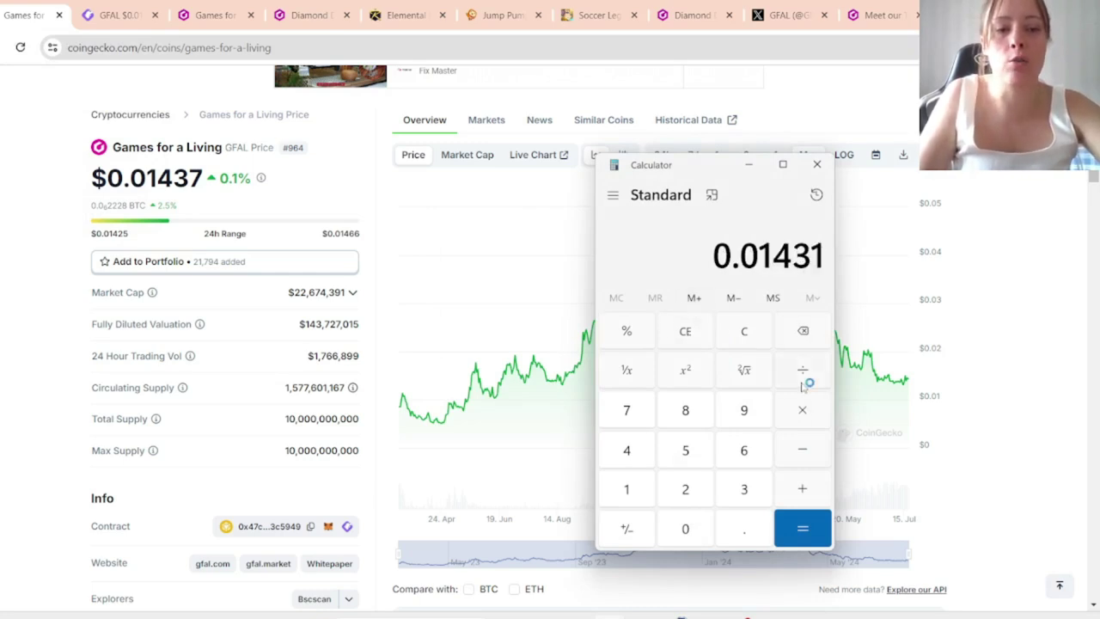
pyautogui.click(802, 410)
pyautogui.click(688, 417)
pyautogui.click(703, 520)
pyautogui.click(802, 529)
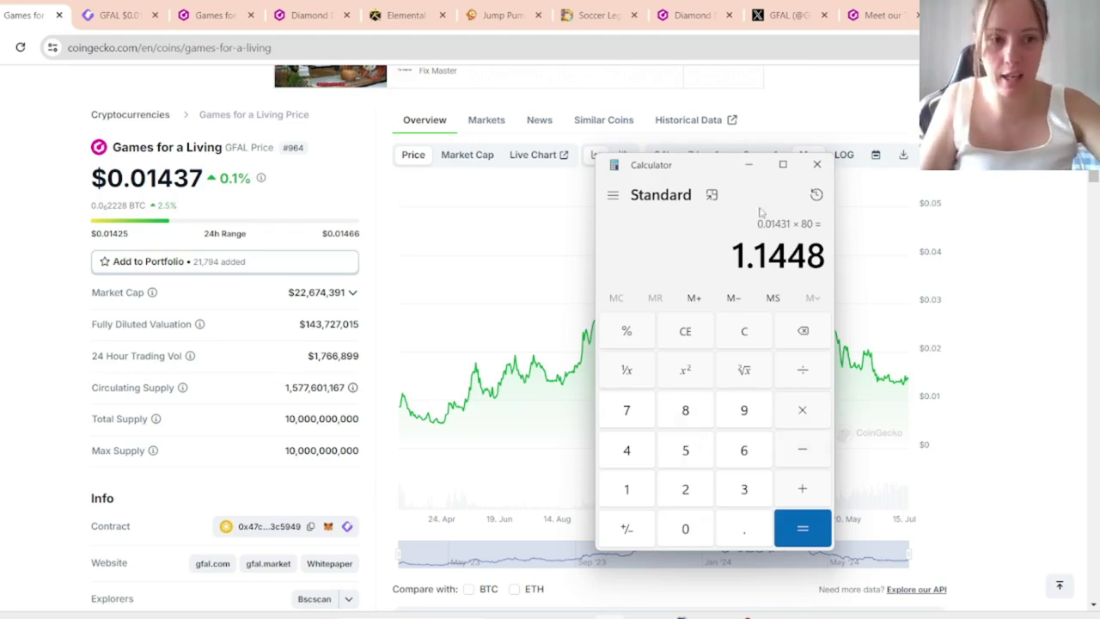
pyautogui.click(818, 165)
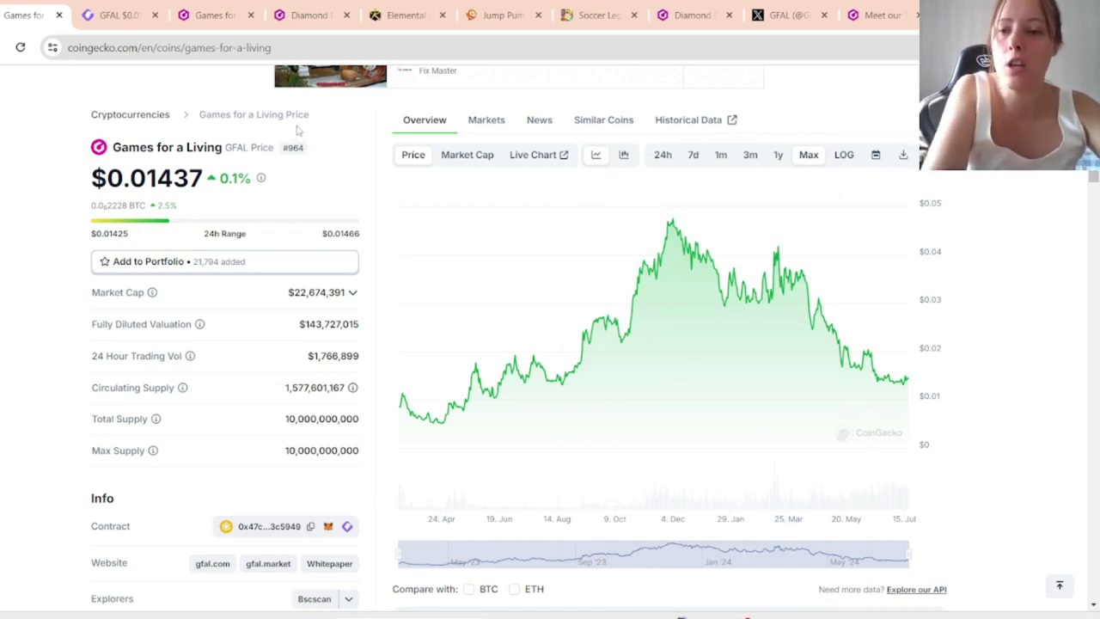
# Return to GeckoTerminal's full-screen GFAL chart and raise the lower, shallow trend line, placing its March 2023 start at about 0.05626
pyautogui.click(116, 15)
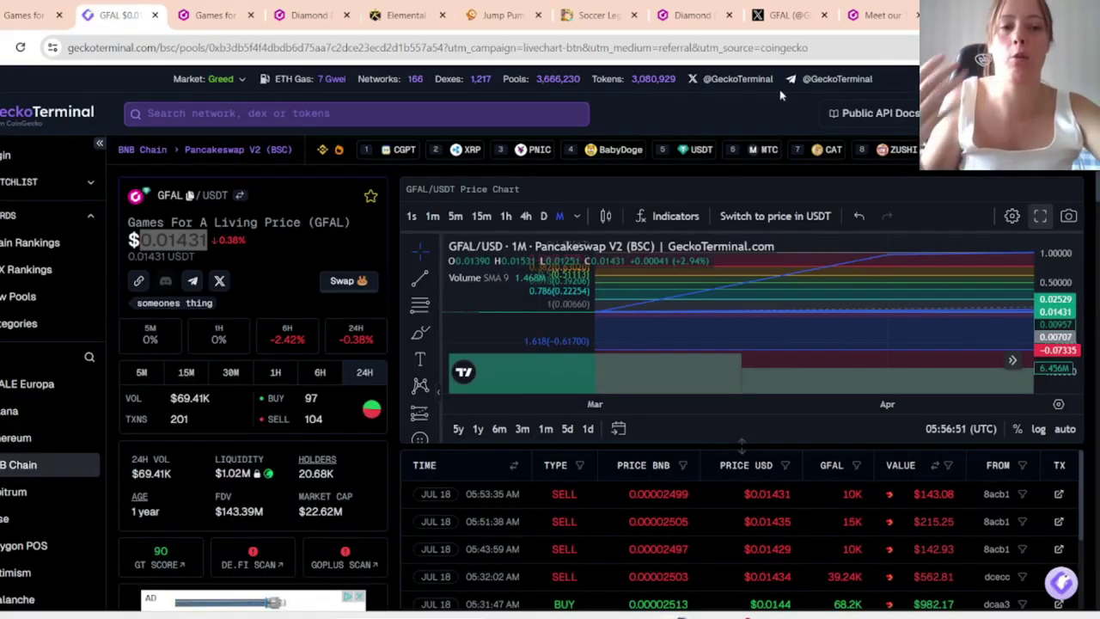
pyautogui.click(1041, 217)
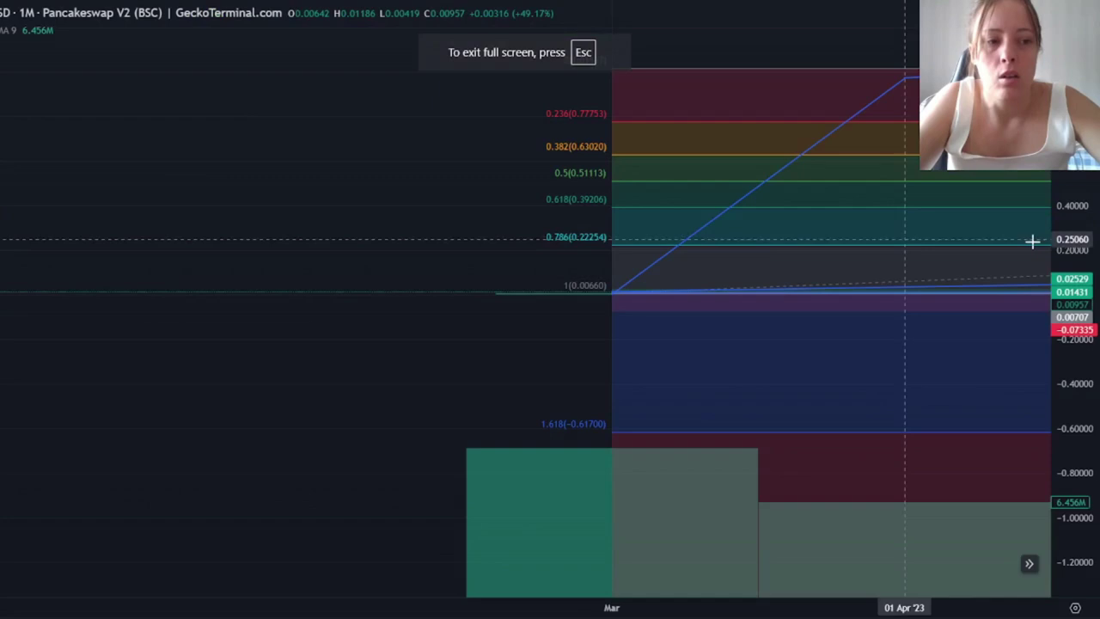
pyautogui.hscroll(2, 1031, 270)
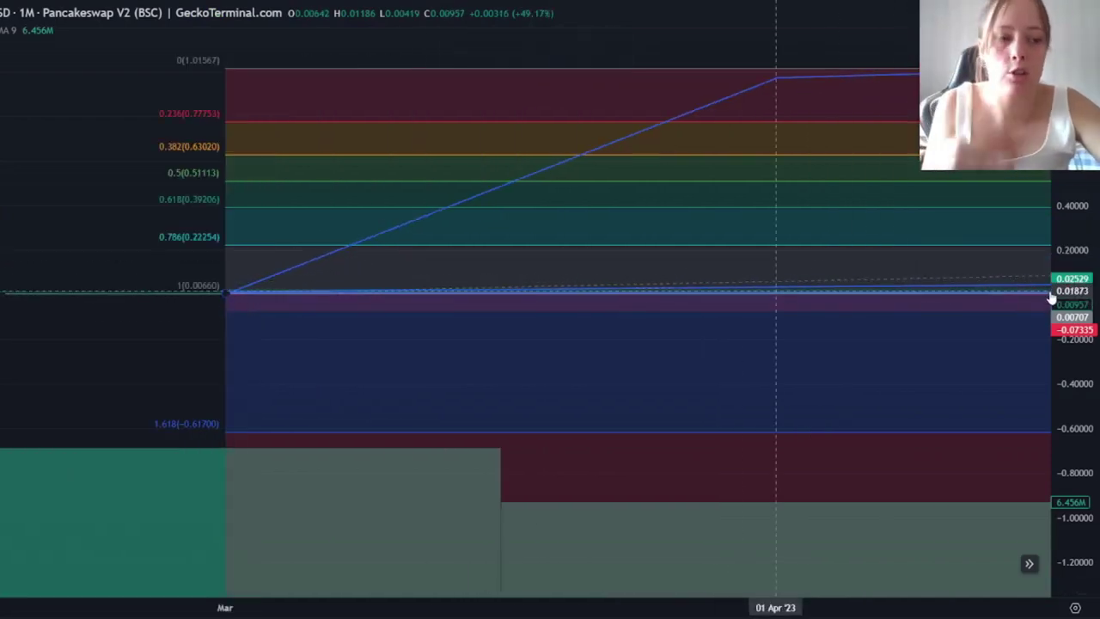
pyautogui.scroll(5, 1070, 278)
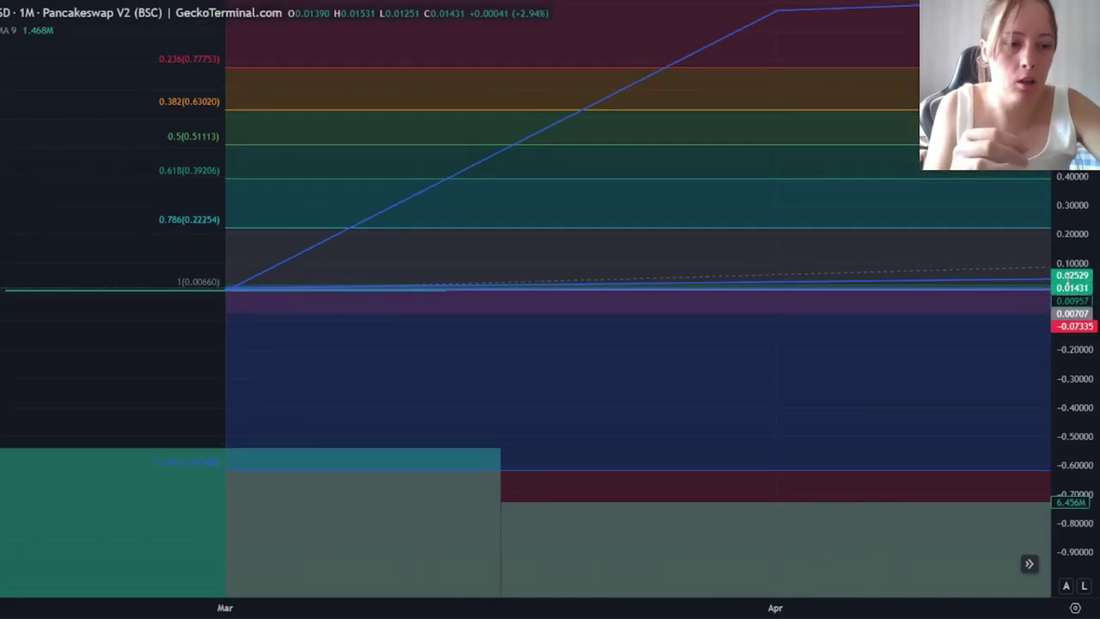
pyautogui.scroll(5, 1070, 278)
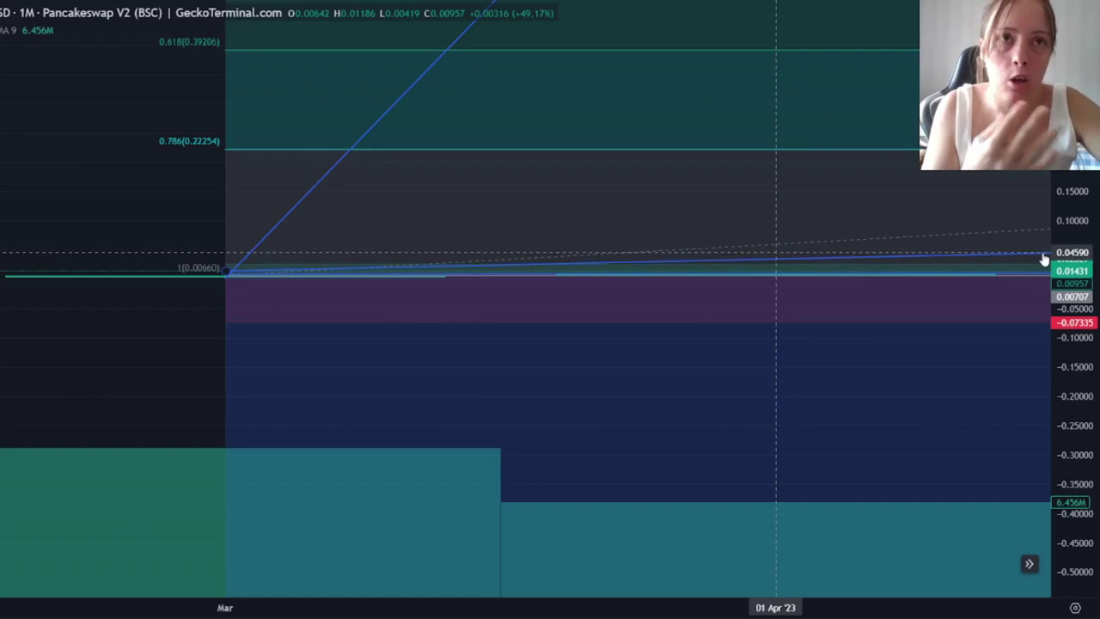
pyautogui.moveTo(1044, 258)
pyautogui.mouseDown()
pyautogui.moveTo(1036, 226)
pyautogui.moveTo(1033, 248)
pyautogui.moveTo(1022, 230)
pyautogui.mouseUp()
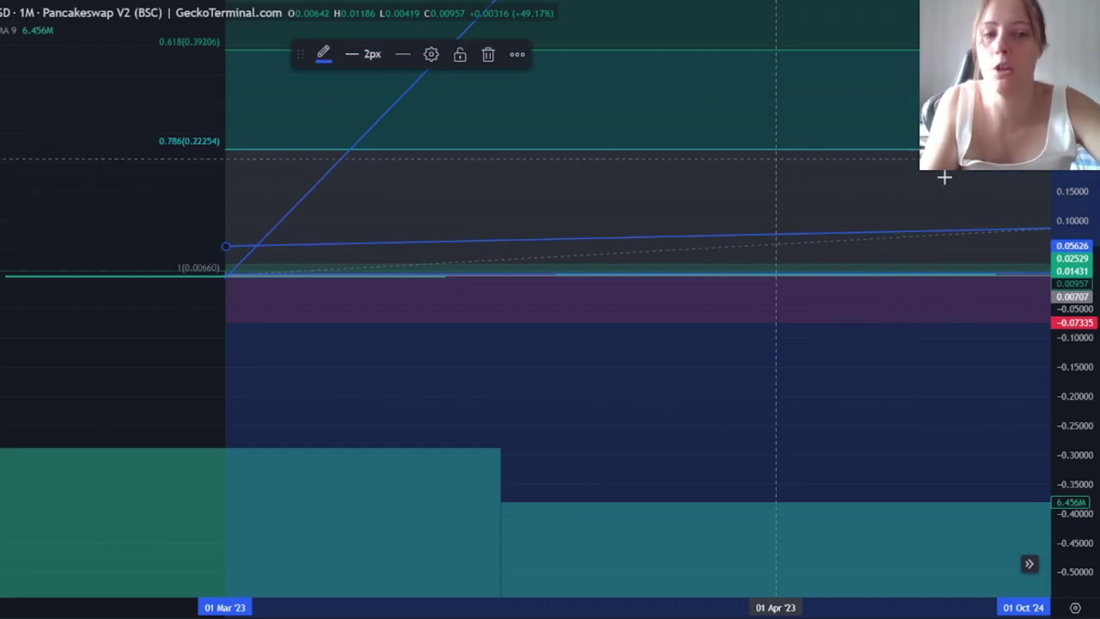
pyautogui.moveTo(1073, 207); pyautogui.dragTo(1073, 545)
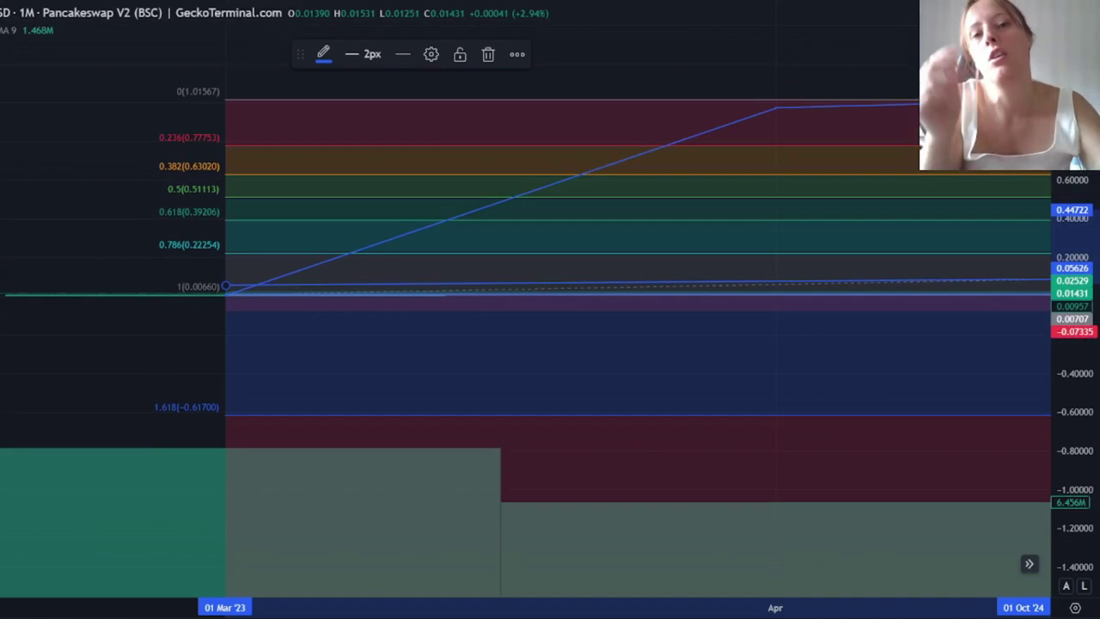